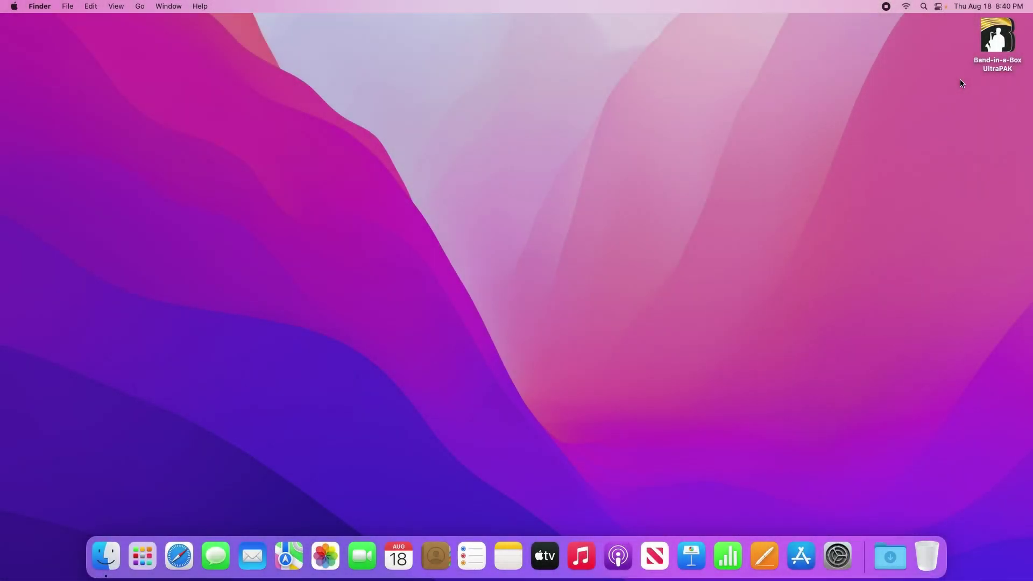
Show the UltraPAK drive in a new Finder window, browse Applications > Band-in-a-Box, then return to the root
{"action": "left_click", "coordinate": [996, 48]}
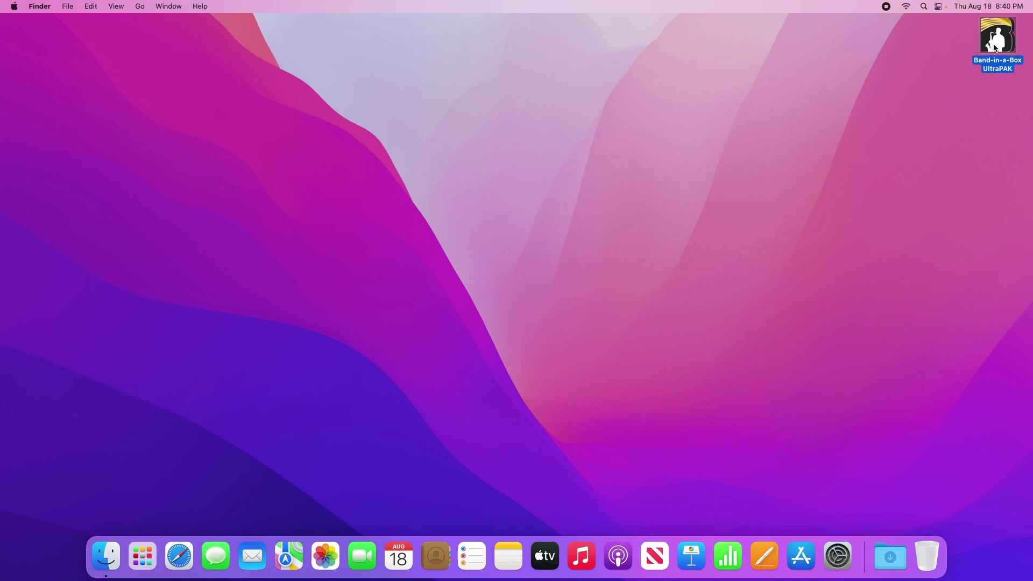
{"action": "double_click", "coordinate": [996, 47]}
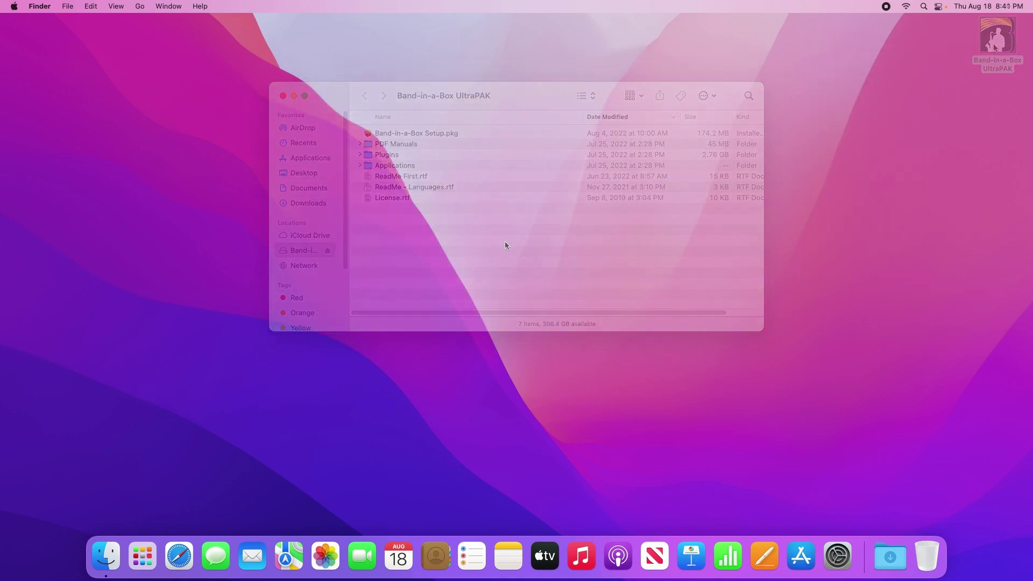
{"action": "left_click", "coordinate": [106, 554]}
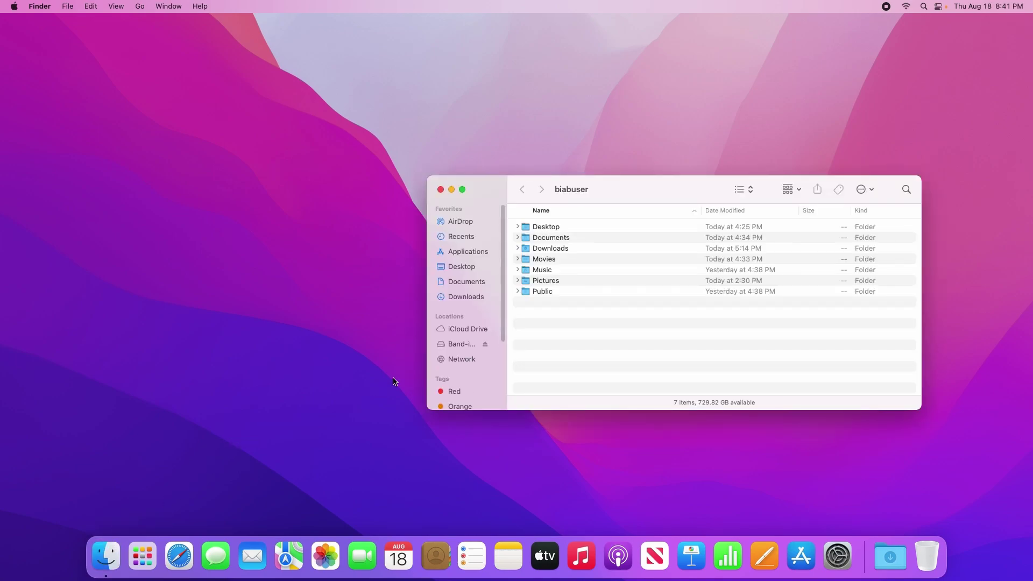
{"action": "left_click", "coordinate": [454, 344]}
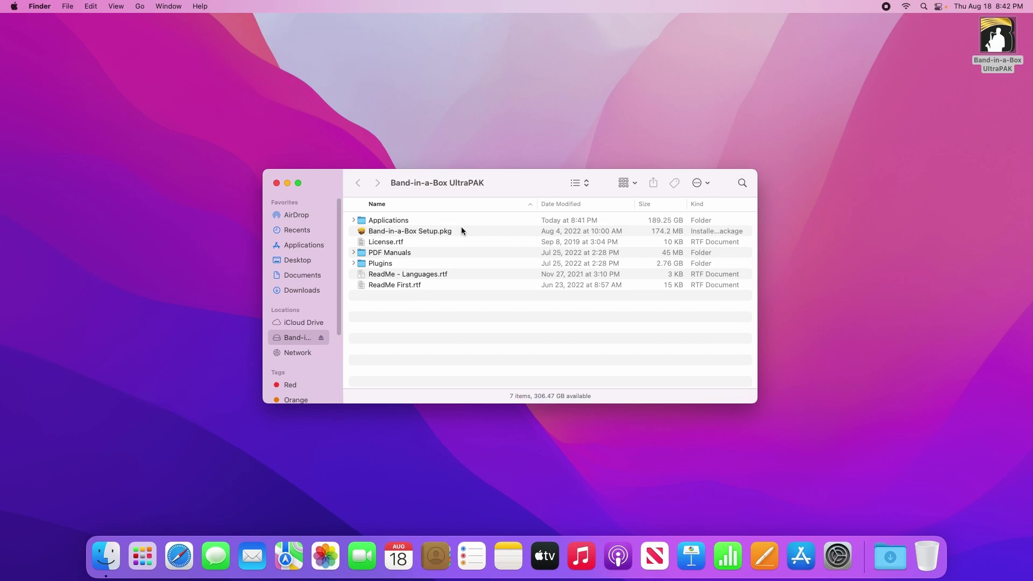
{"action": "double_click", "coordinate": [396, 221]}
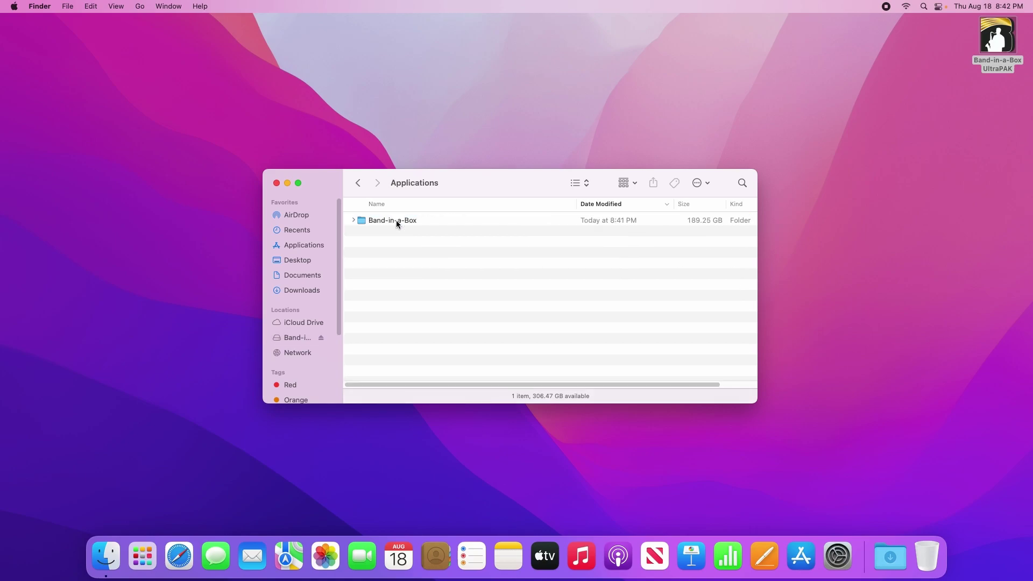
{"action": "double_click", "coordinate": [396, 220]}
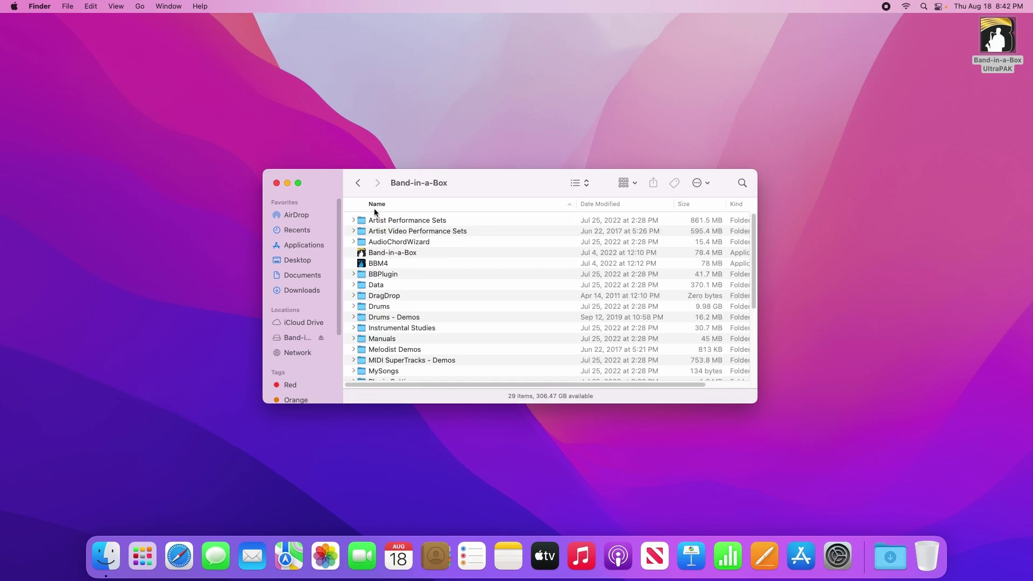
{"action": "left_click", "coordinate": [358, 183]}
{"action": "left_click", "coordinate": [358, 182]}
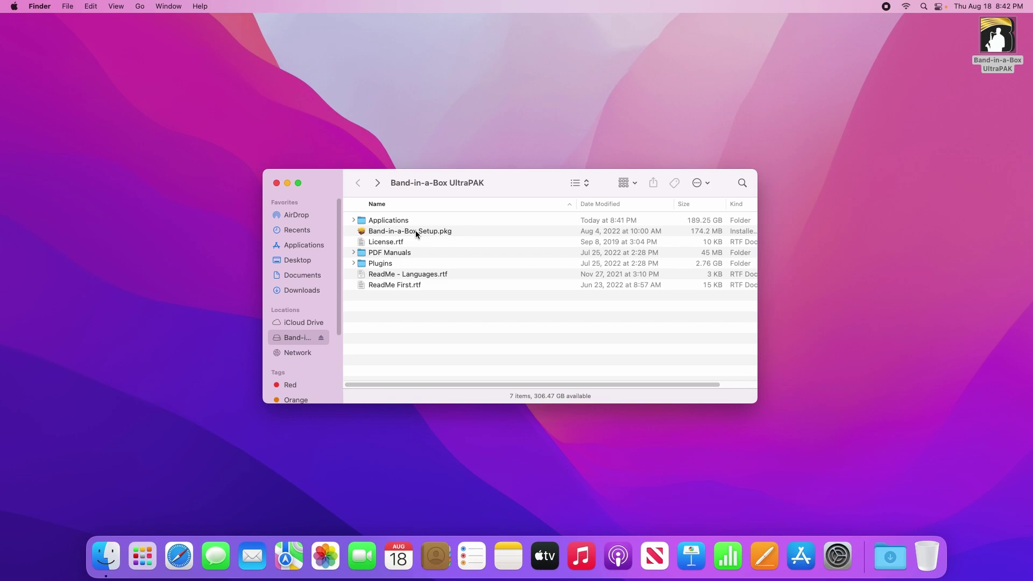
{"action": "left_click", "coordinate": [422, 243]}
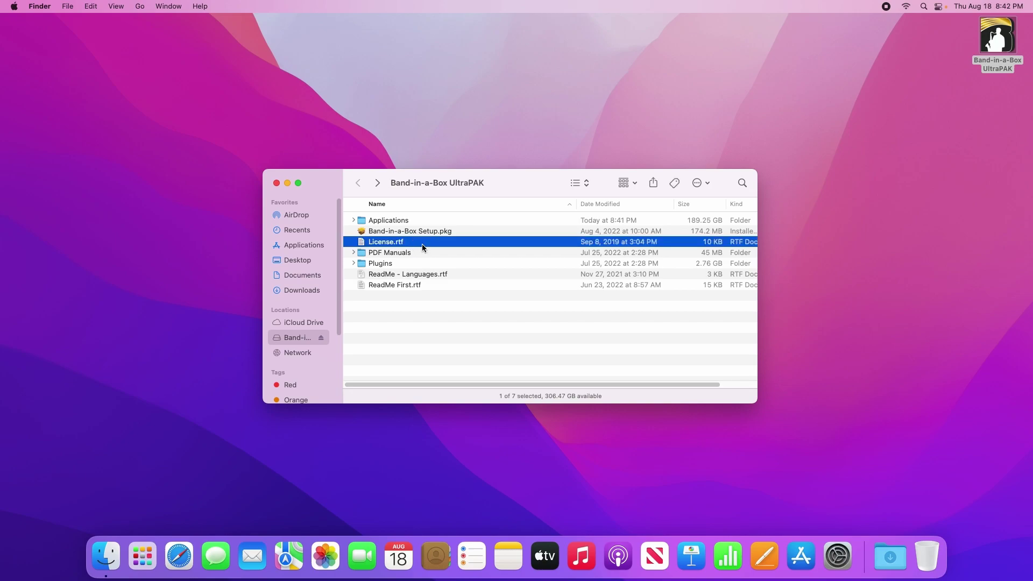
{"action": "key", "text": "space"}
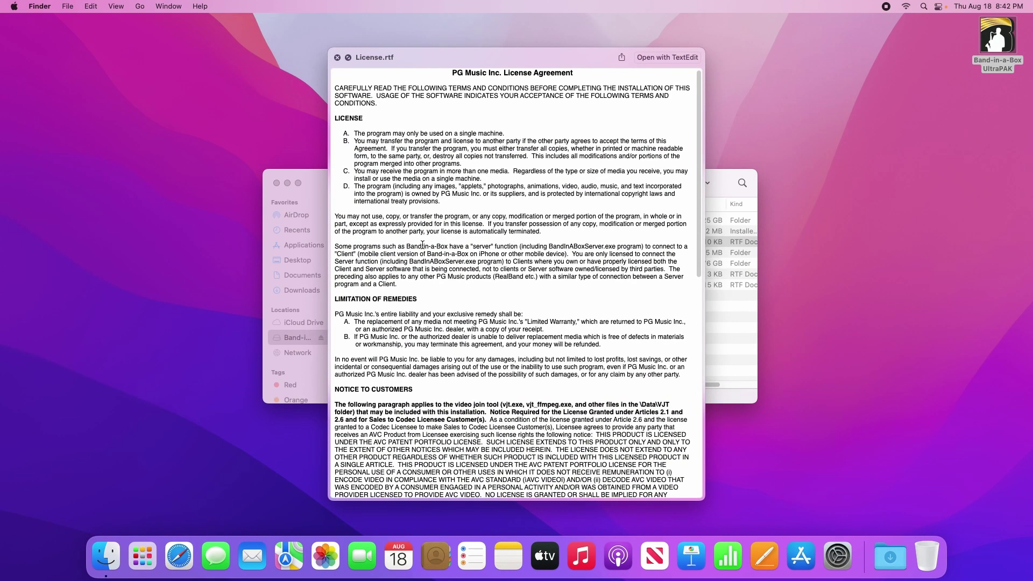
{"action": "key", "text": "space"}
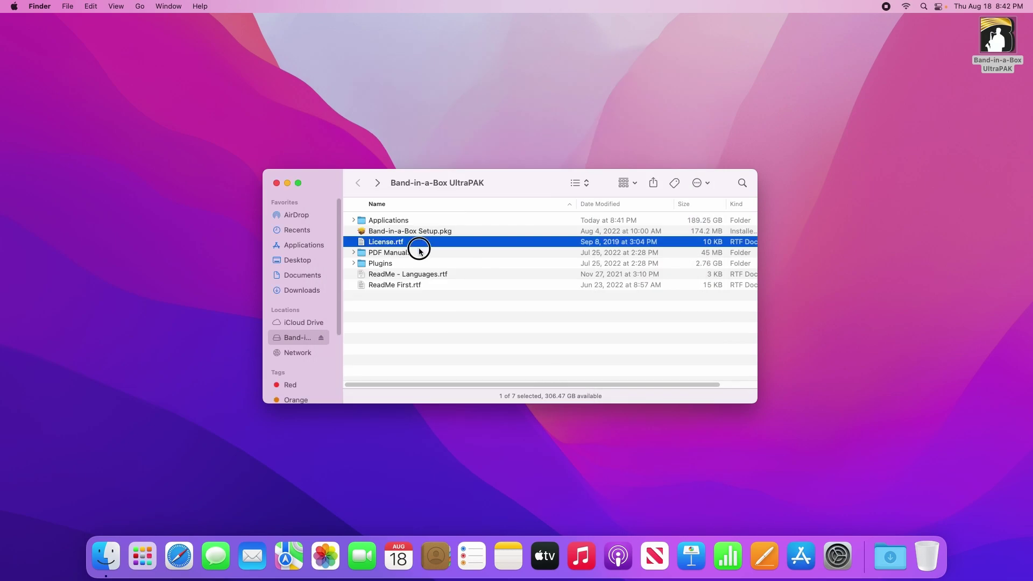
{"action": "double_click", "coordinate": [422, 252]}
{"action": "left_click", "coordinate": [429, 224]}
{"action": "key", "text": "space"}
{"action": "key", "text": "Down"}
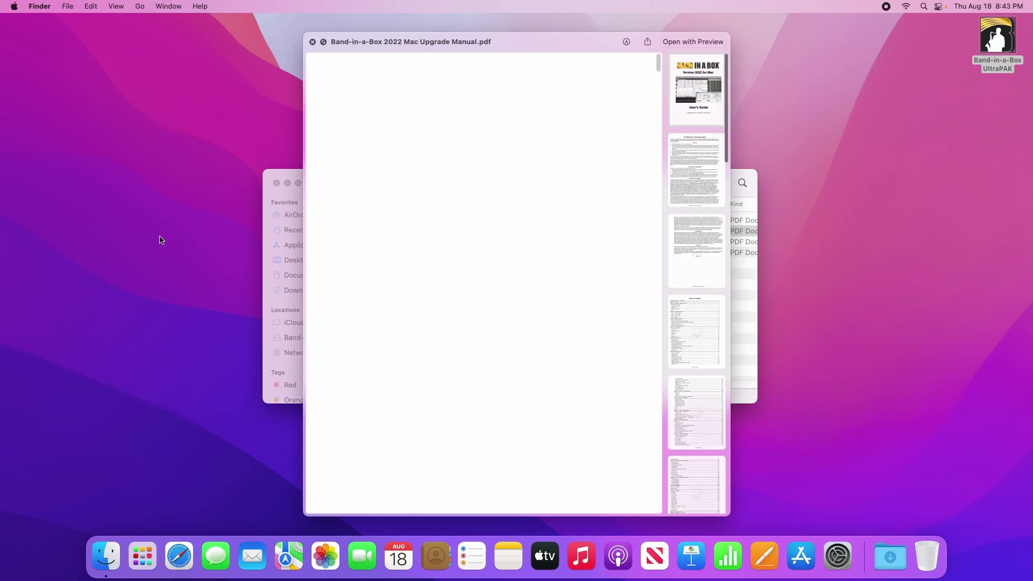
{"action": "key", "text": "Down"}
{"action": "key", "text": "Down"}
{"action": "key", "text": "space"}
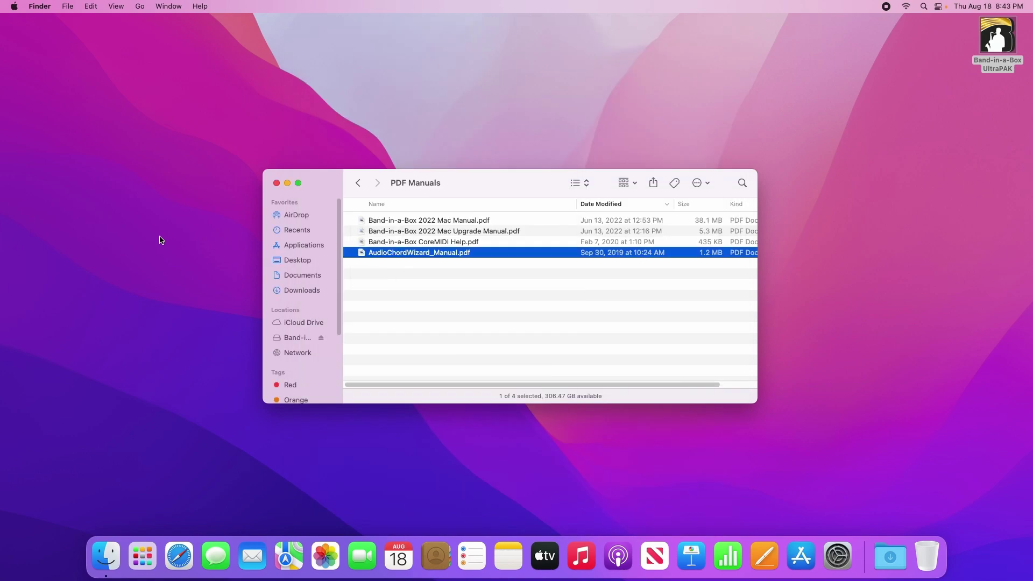
{"action": "key", "text": "super+bracketleft"}
{"action": "double_click", "coordinate": [391, 264]}
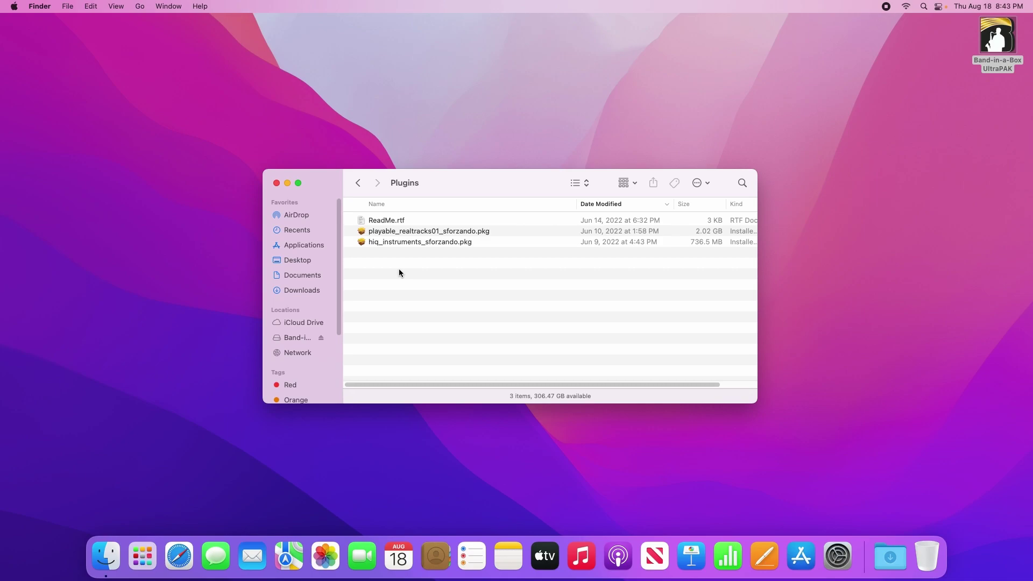
{"action": "left_click", "coordinate": [359, 183]}
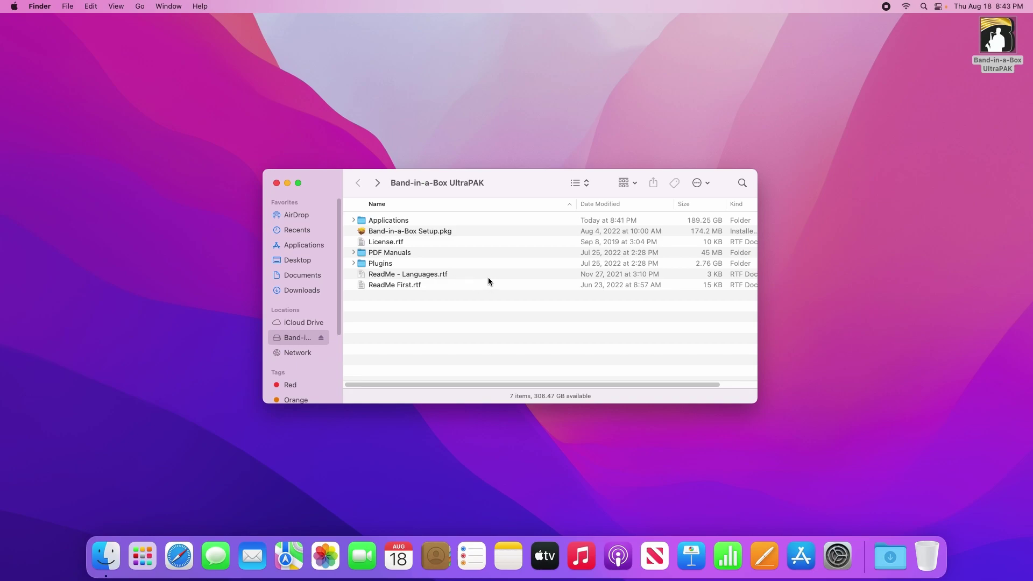
{"action": "left_click", "coordinate": [482, 278]}
{"action": "key", "text": "space"}
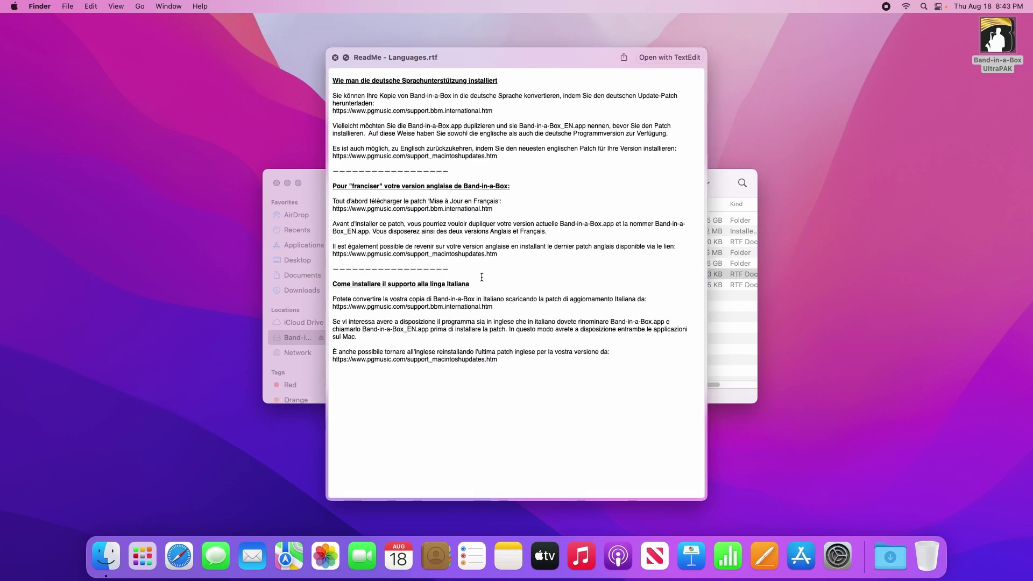
{"action": "key", "text": "space"}
{"action": "key", "text": "Down"}
{"action": "key", "text": "space"}
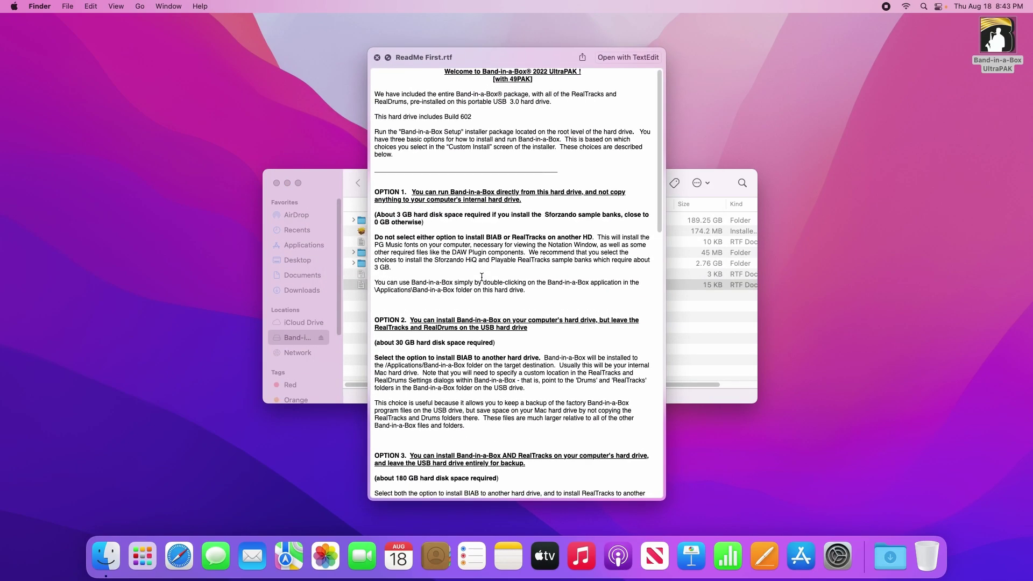
{"action": "scroll", "coordinate": [645, 199], "scroll_direction": "down", "scroll_amount": 20}
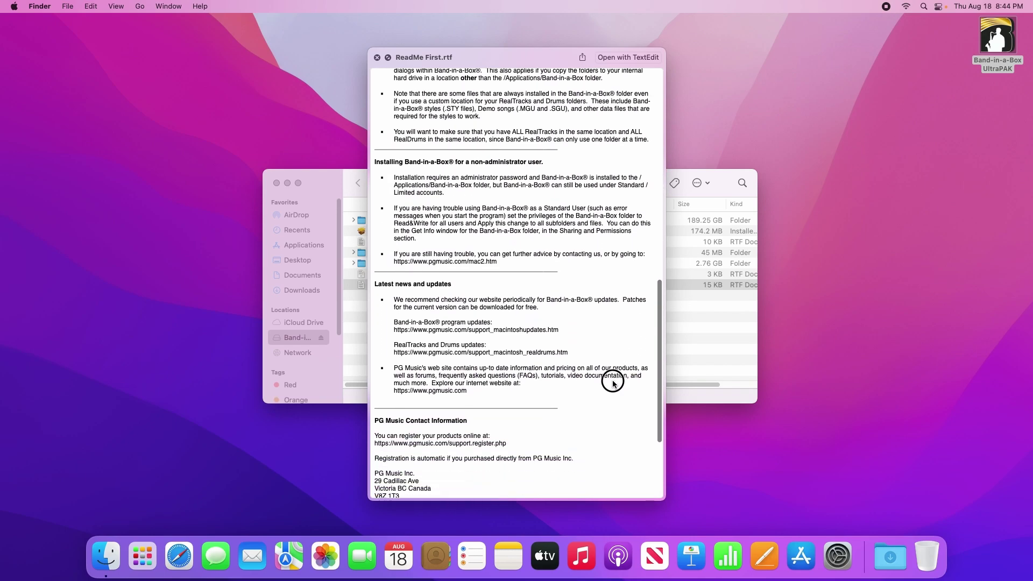
{"action": "key", "text": "space"}
{"action": "left_click", "coordinate": [505, 330]}
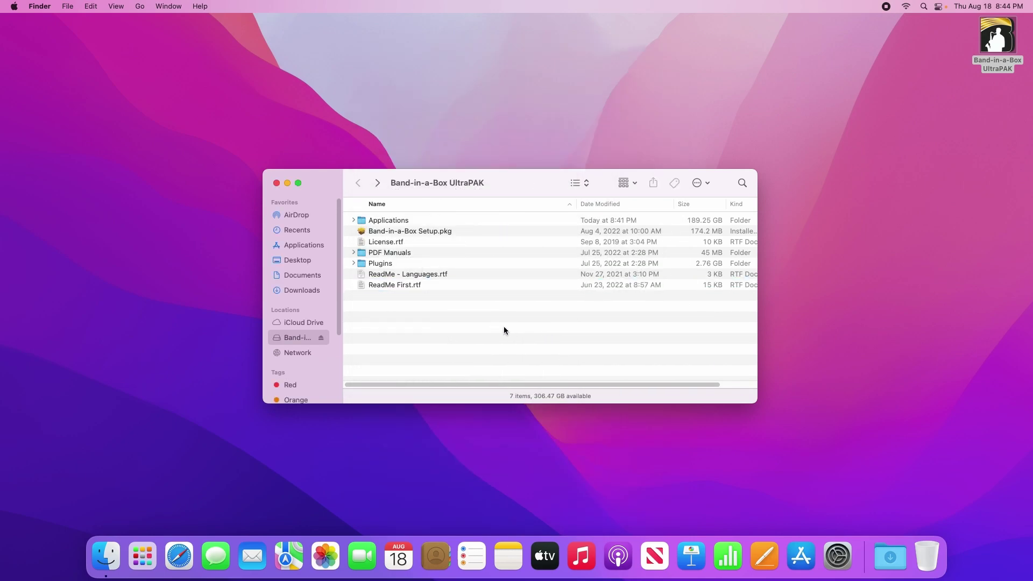
Launch Band-in-a-Box Setup.pkg, read through the Introduction and Read Me, and agree to the license
{"action": "double_click", "coordinate": [420, 232]}
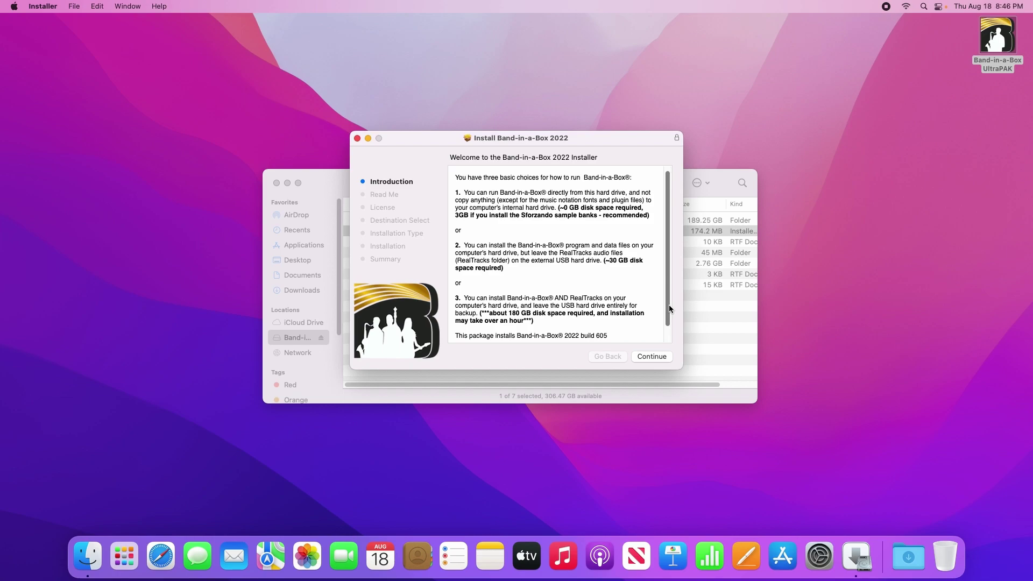
{"action": "left_click", "coordinate": [652, 356]}
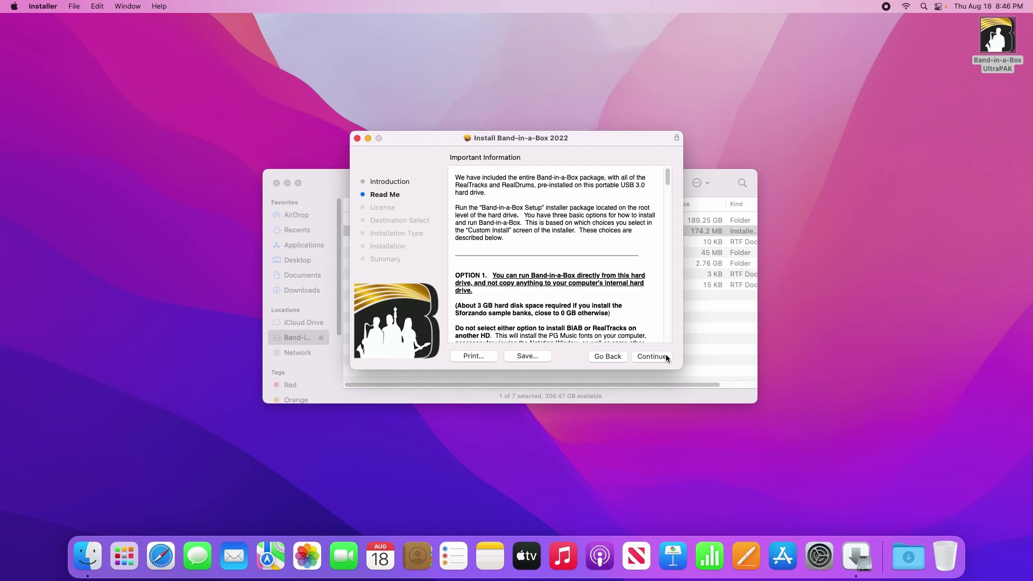
{"action": "left_click_drag", "start_coordinate": [668, 183], "coordinate": [668, 349]}
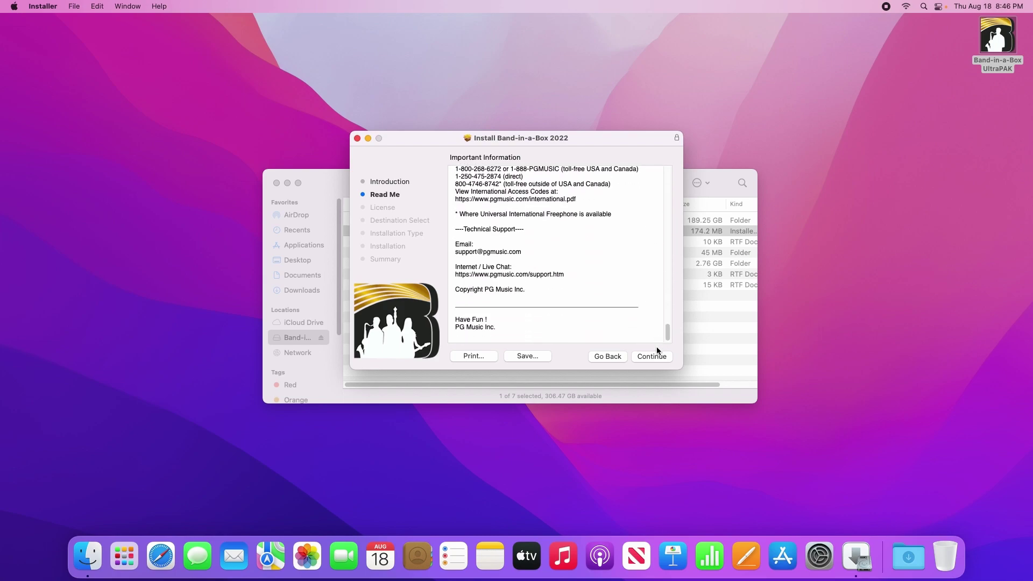
{"action": "left_click", "coordinate": [668, 358]}
{"action": "left_click_drag", "start_coordinate": [667, 198], "coordinate": [668, 365]}
{"action": "left_click", "coordinate": [668, 358]}
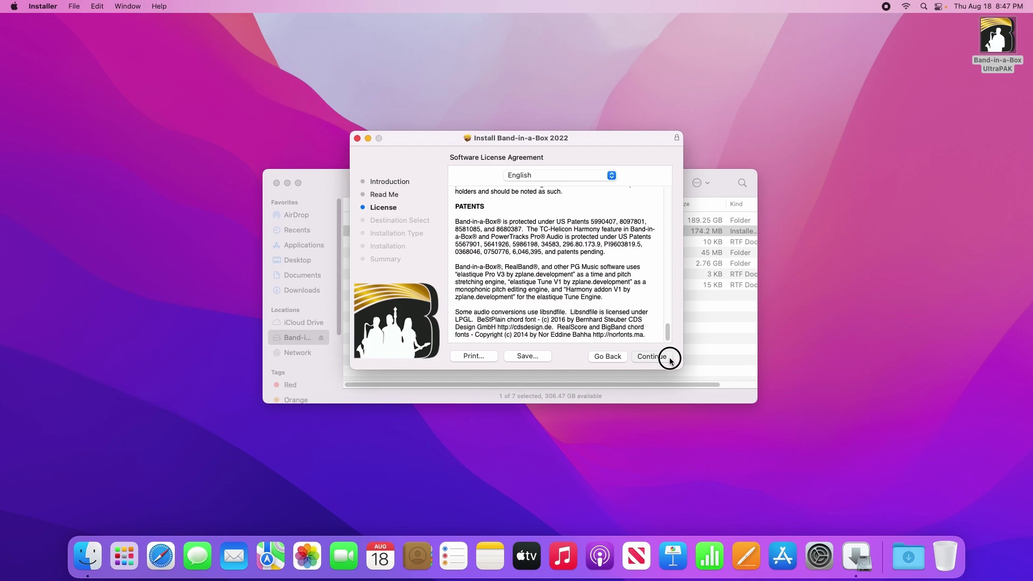
{"action": "left_click", "coordinate": [637, 282]}
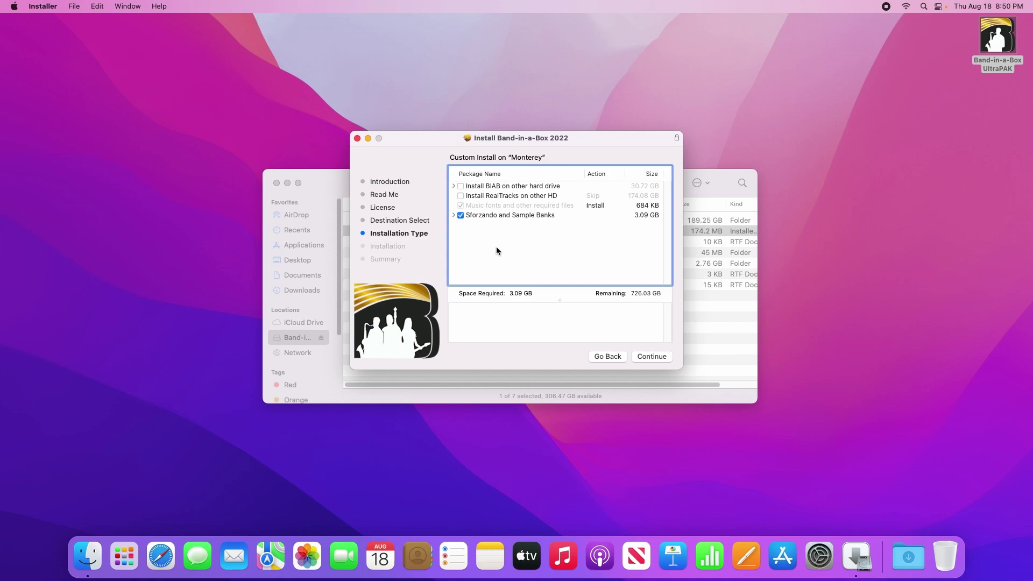
Tick 'Install BIAB on other hard drive' in the Custom Install choices
{"action": "left_click", "coordinate": [461, 187]}
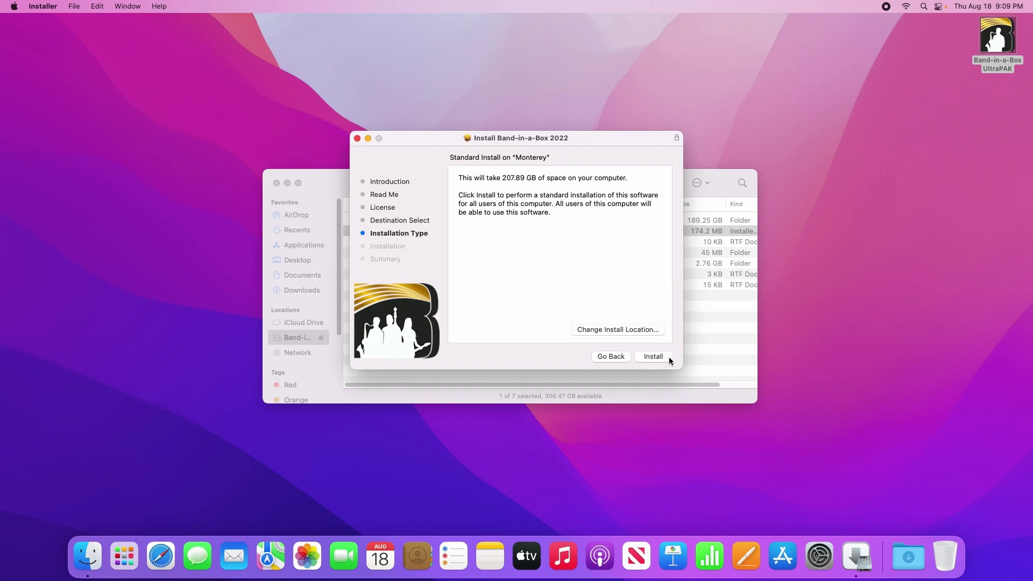
Start the installation and authorise it with the administrator password
{"action": "left_click", "coordinate": [670, 356]}
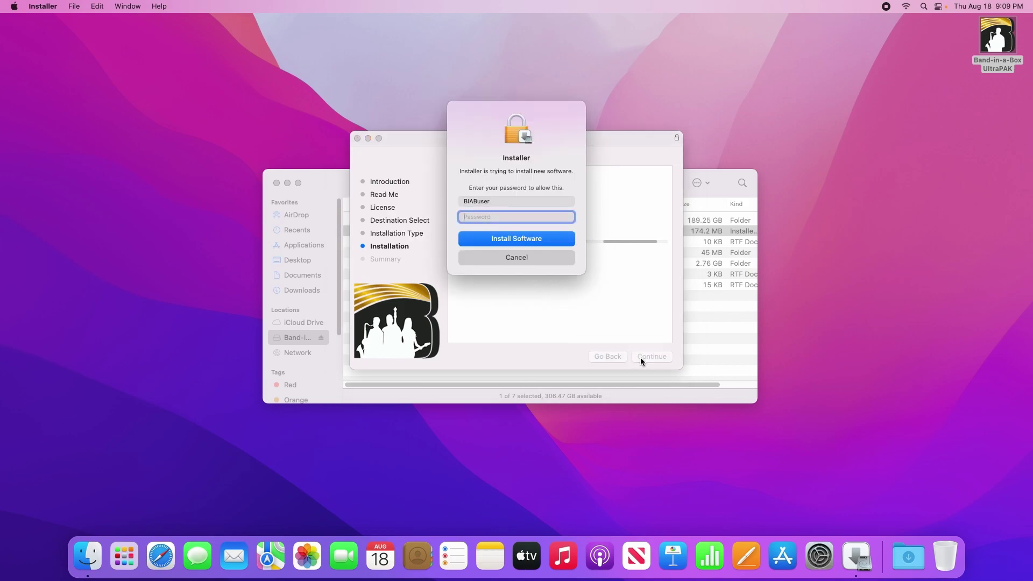
{"action": "type", "text": "•••••"}
{"action": "key", "text": "Return"}
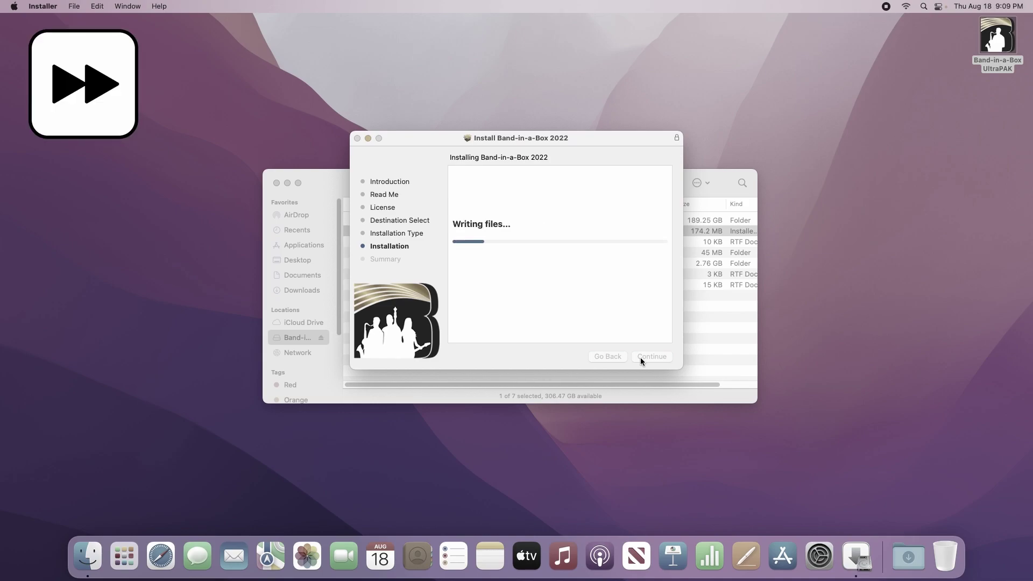
Let the installer control Finder and continue the RealTracks data step
{"action": "left_click", "coordinate": [277, 184]}
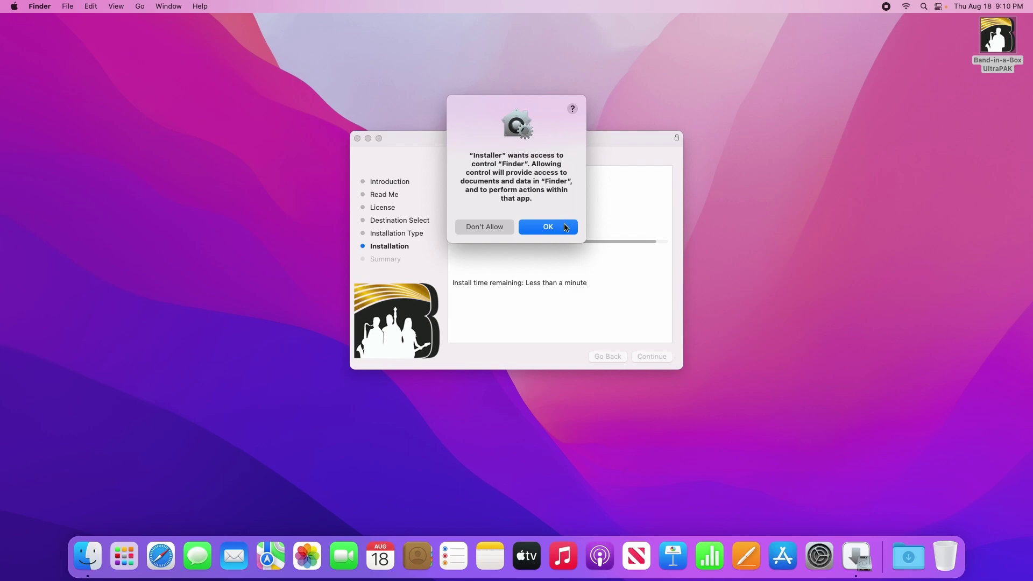
{"action": "left_click", "coordinate": [565, 227]}
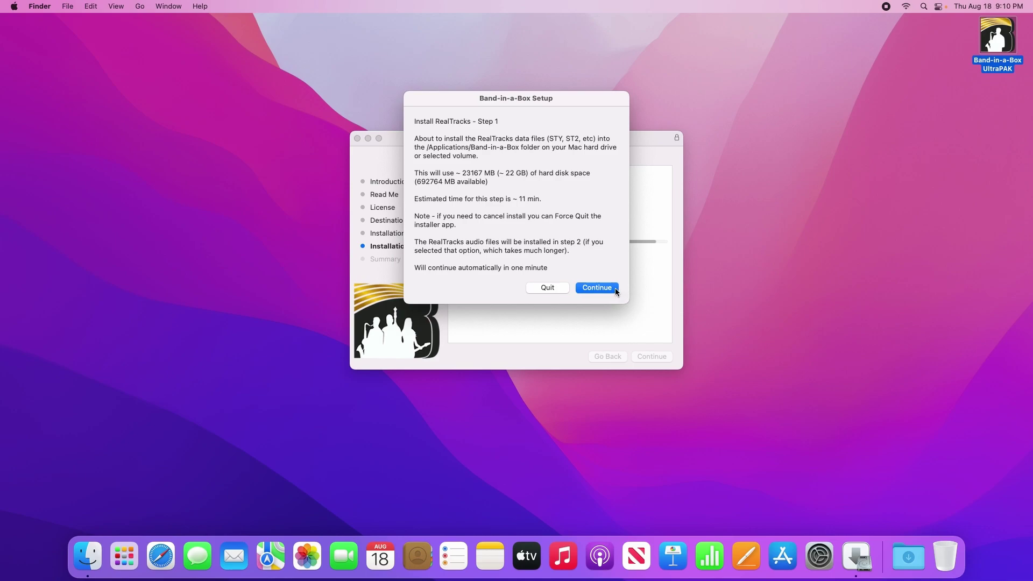
{"action": "left_click", "coordinate": [597, 288]}
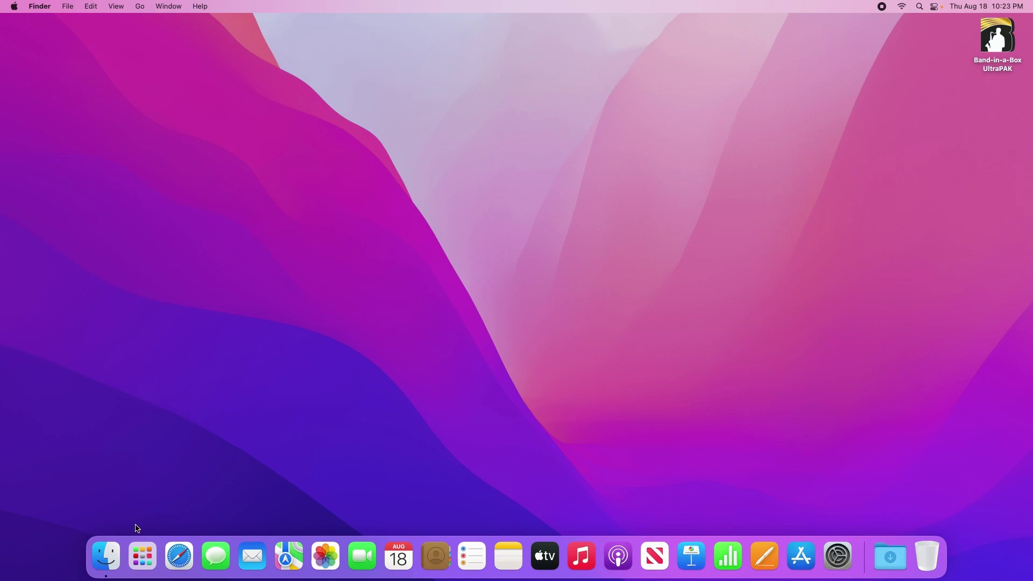
Launch the Band-in-a-Box app from Applications > Band-in-a-Box in a new Finder window
{"action": "left_click", "coordinate": [109, 560]}
{"action": "left_click", "coordinate": [467, 251]}
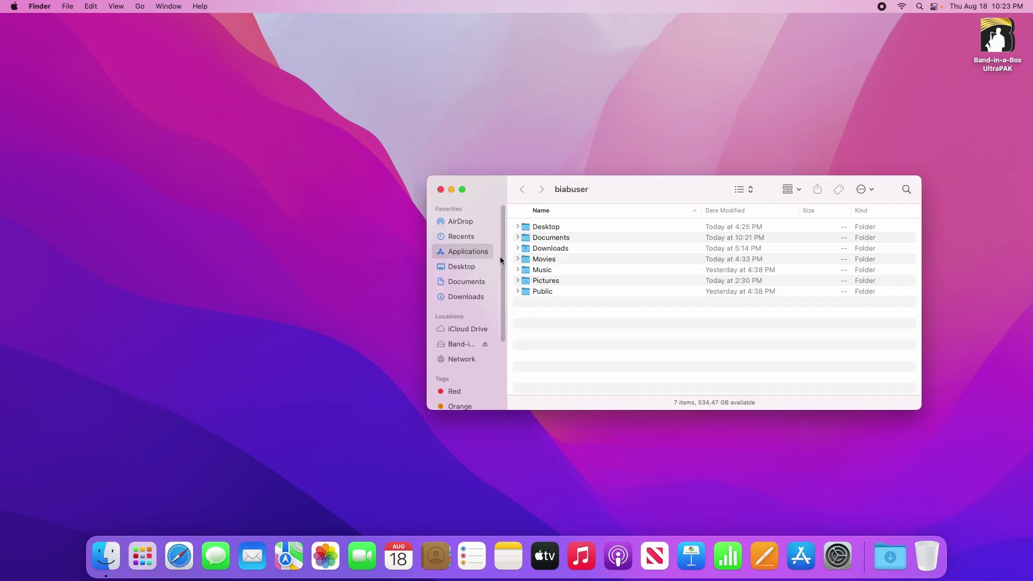
{"action": "double_click", "coordinate": [561, 250]}
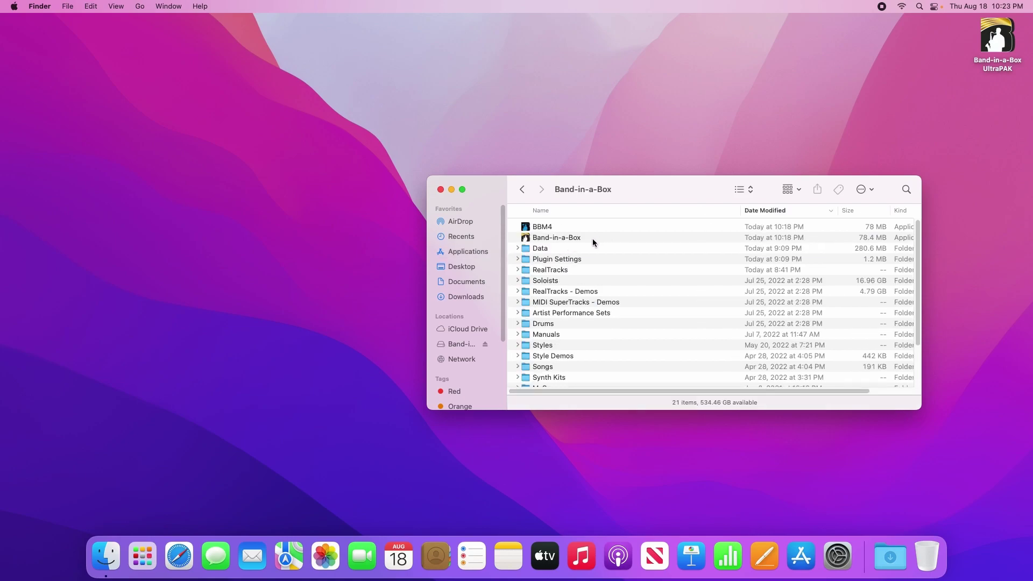
{"action": "double_click", "coordinate": [593, 238]}
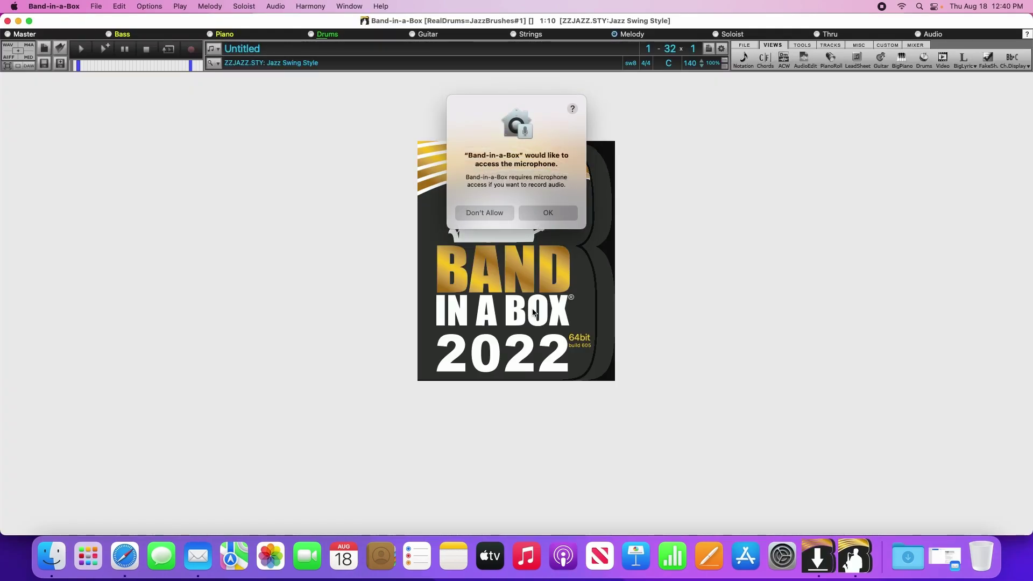
Allow Band-in-a-Box to access the microphone
{"action": "left_click", "coordinate": [562, 212]}
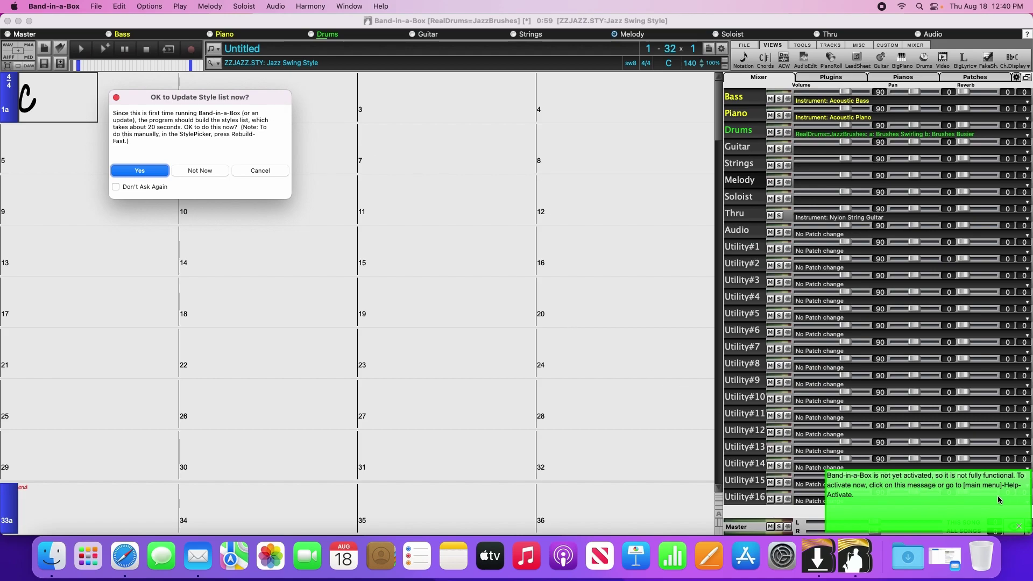
Rebuild the styles list (7,052 styles) and keep the ZZJAZZ.STY Jazz Swing Style
{"action": "left_click", "coordinate": [156, 173]}
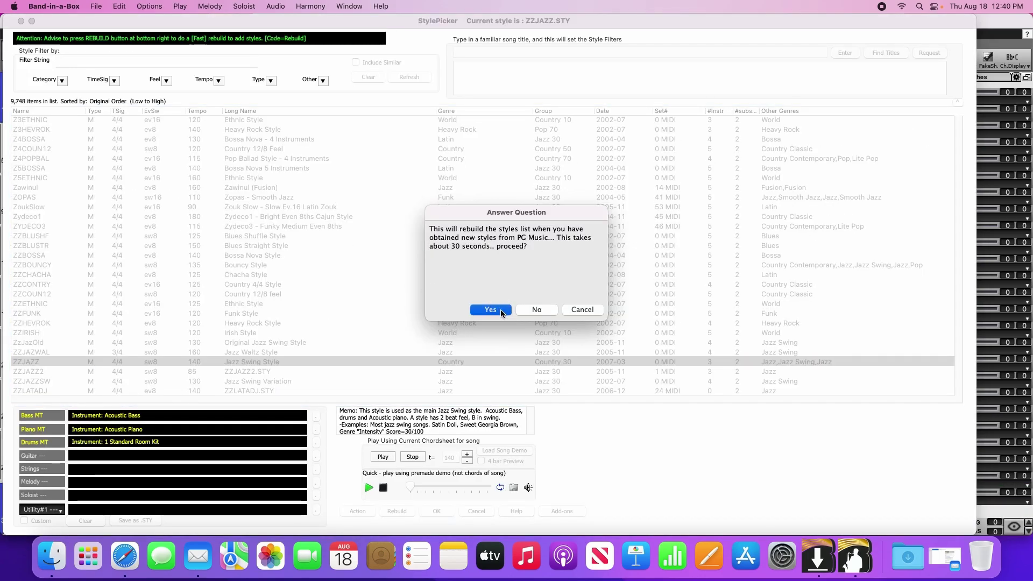
{"action": "left_click", "coordinate": [490, 310]}
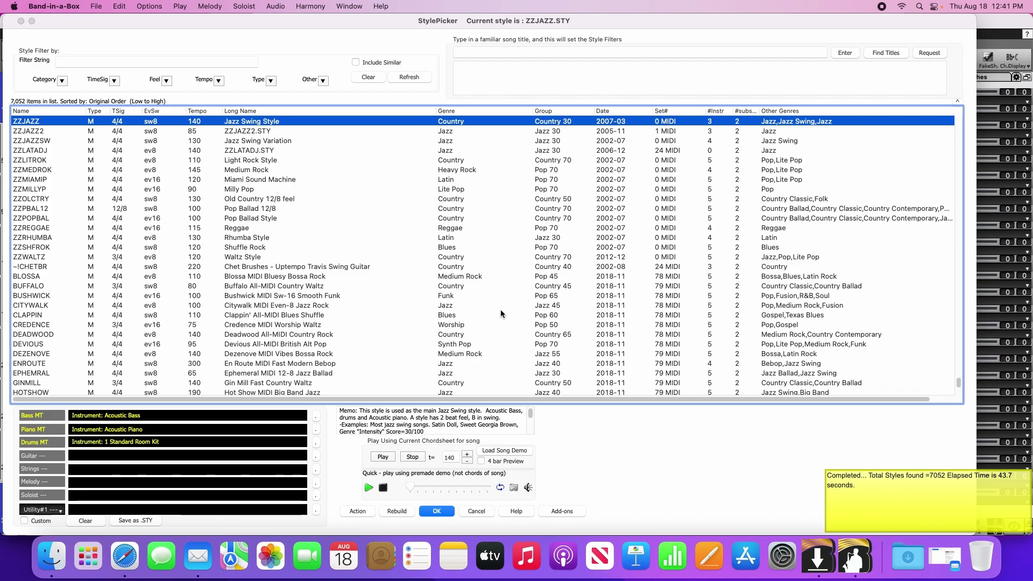
{"action": "left_click", "coordinate": [440, 510]}
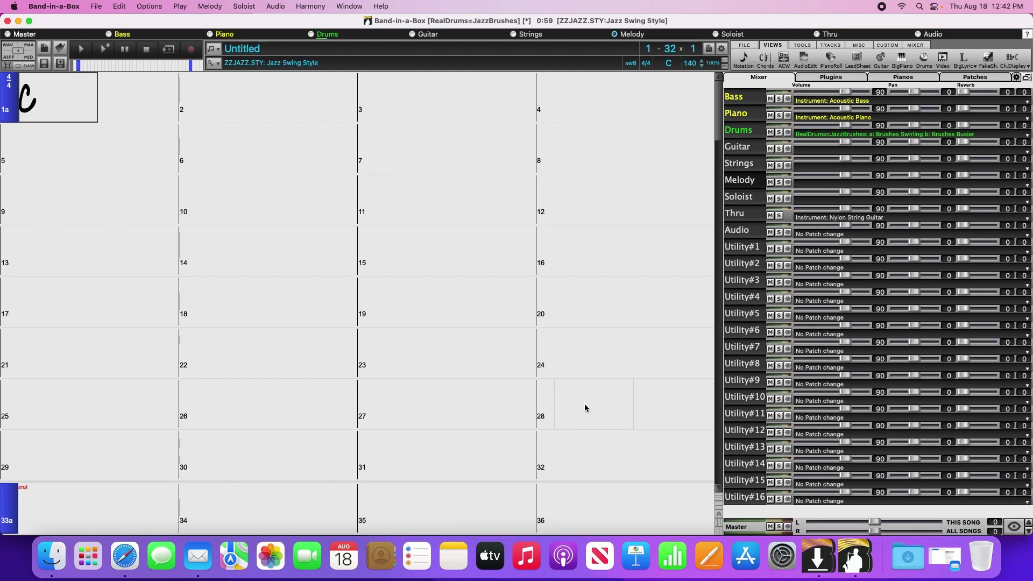
Choose Activate Band-in-a-Box from the Help menu
{"action": "left_click", "coordinate": [381, 7]}
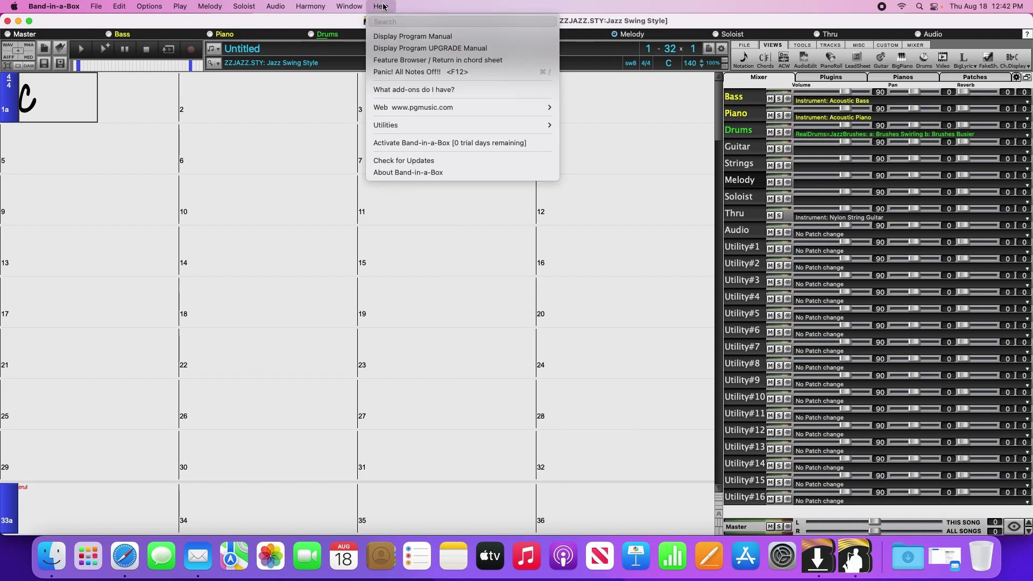
{"action": "left_click", "coordinate": [435, 143]}
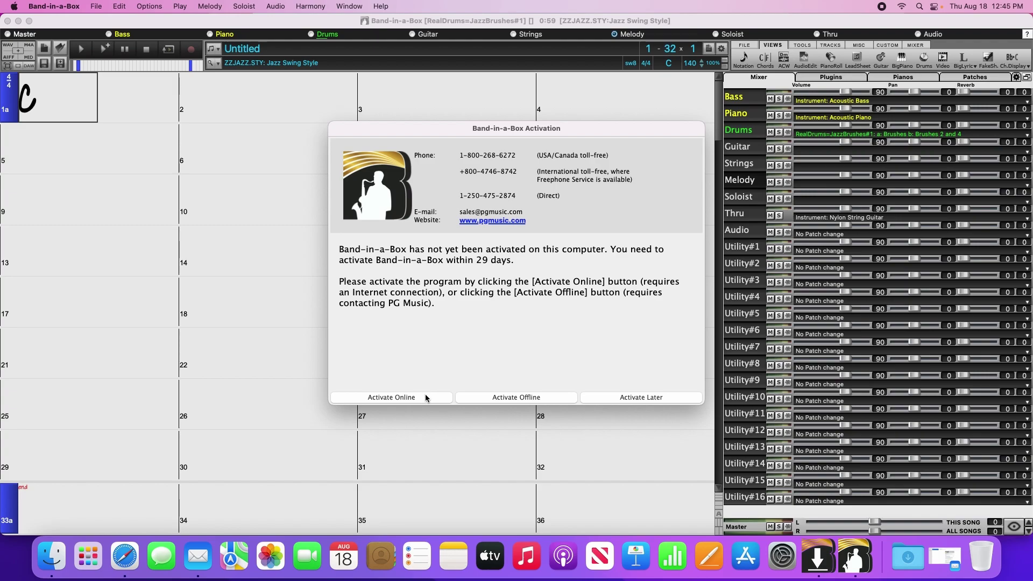
Activate online by pasting the purchased serial number and submitting it
{"action": "left_click", "coordinate": [425, 396]}
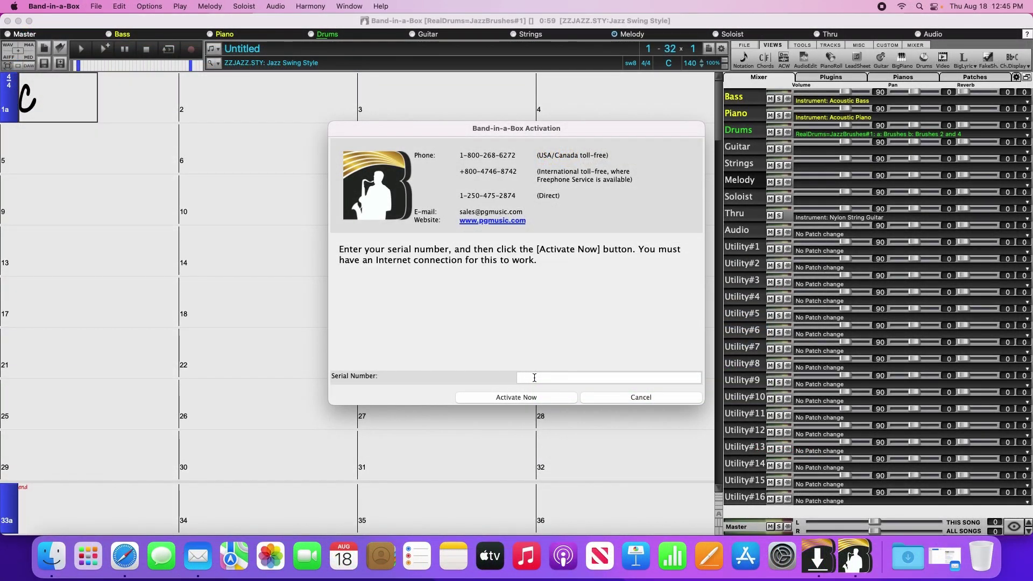
{"action": "right_click", "coordinate": [534, 378]}
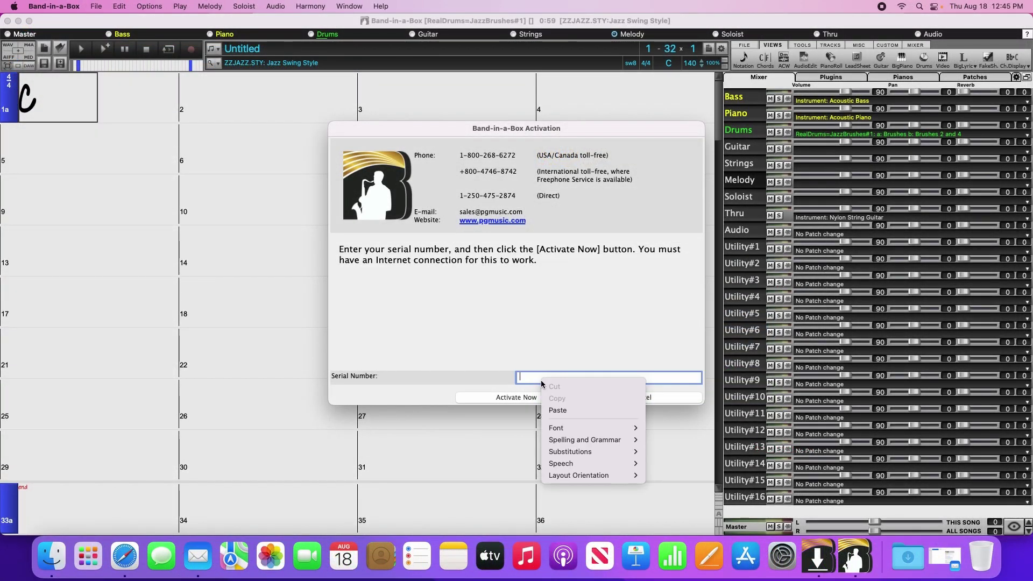
{"action": "left_click", "coordinate": [549, 409]}
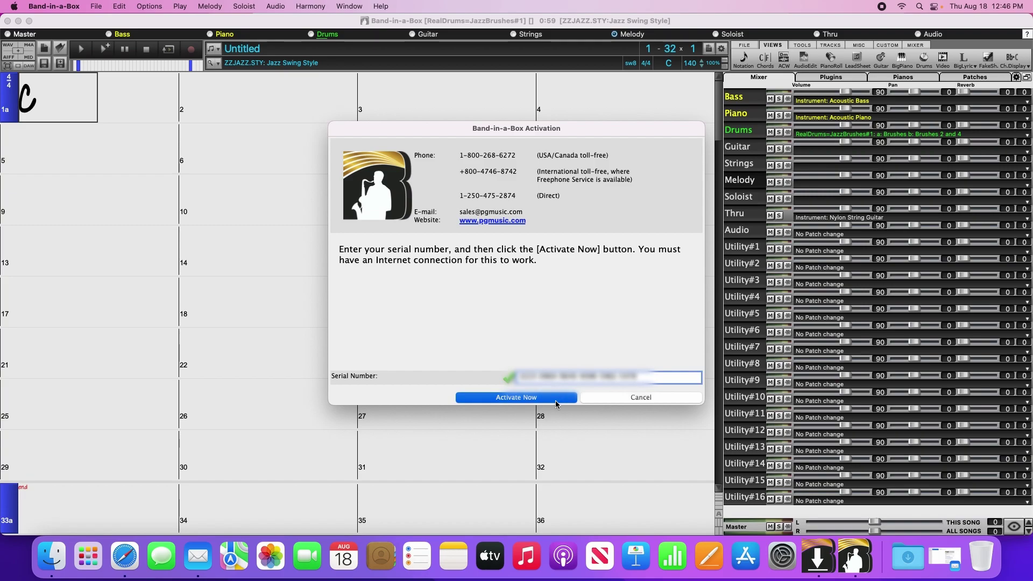
{"action": "left_click", "coordinate": [555, 401]}
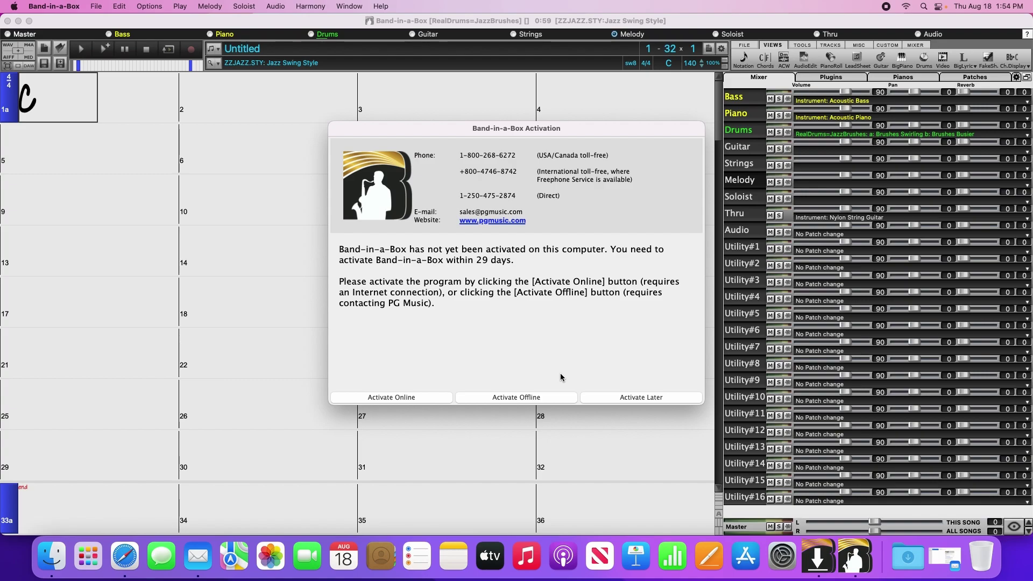
Switch the activation dialog to its offline activation page
{"action": "left_click", "coordinate": [551, 396]}
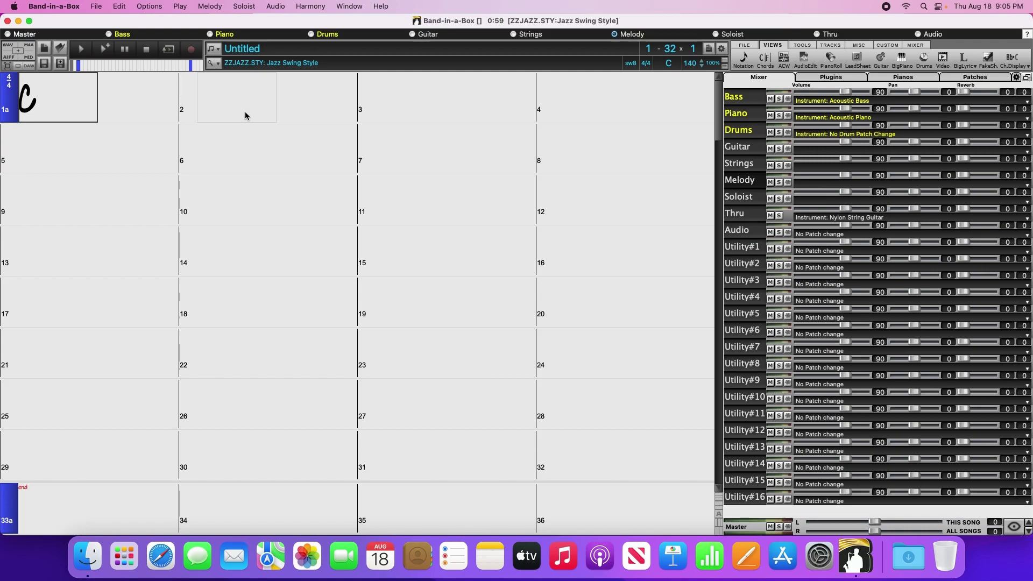
In RealDrums Settings, enable a custom drum folder at UltraPAK/Applications/Band-in-a-Box/Drums and save
{"action": "left_click", "coordinate": [344, 8]}
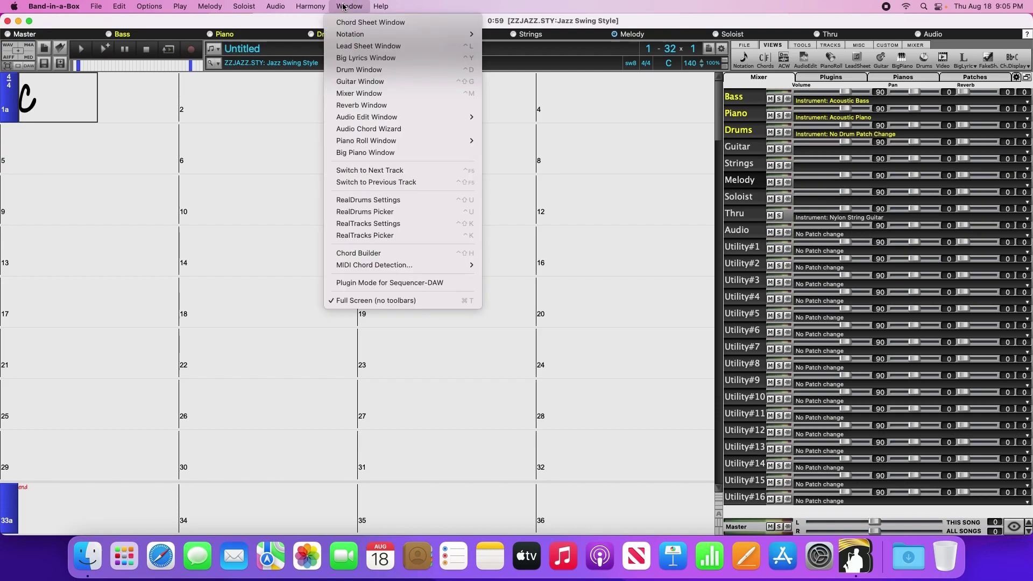
{"action": "left_click", "coordinate": [412, 200]}
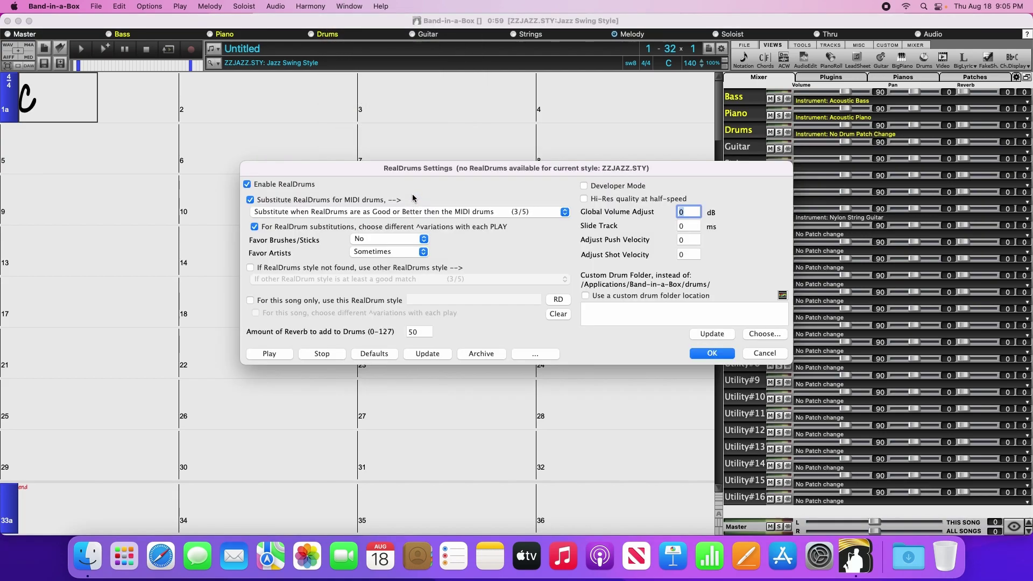
{"action": "left_click", "coordinate": [586, 297]}
{"action": "left_click", "coordinate": [777, 334]}
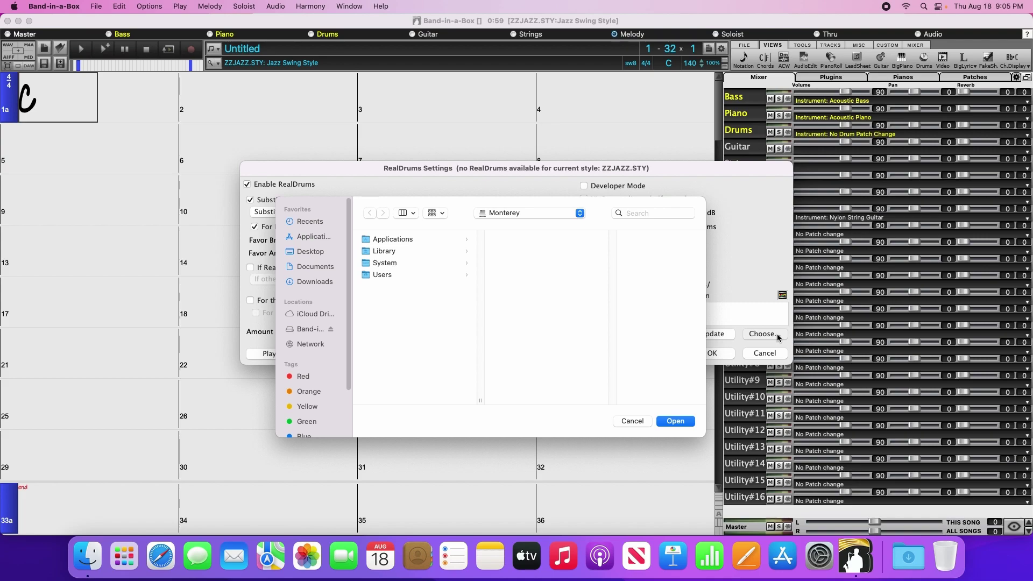
{"action": "left_click", "coordinate": [303, 329]}
{"action": "left_click", "coordinate": [414, 239]}
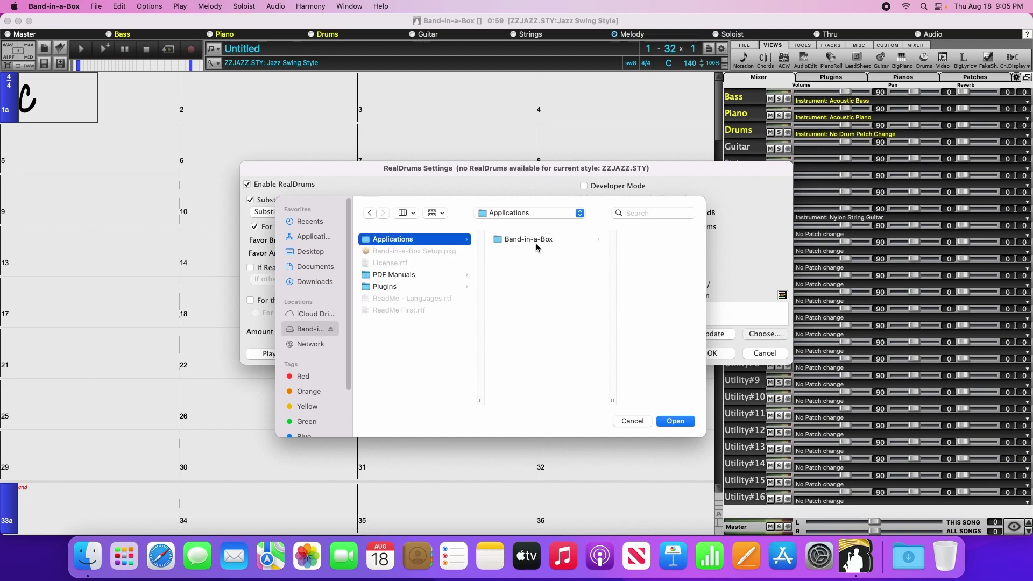
{"action": "left_click", "coordinate": [563, 243]}
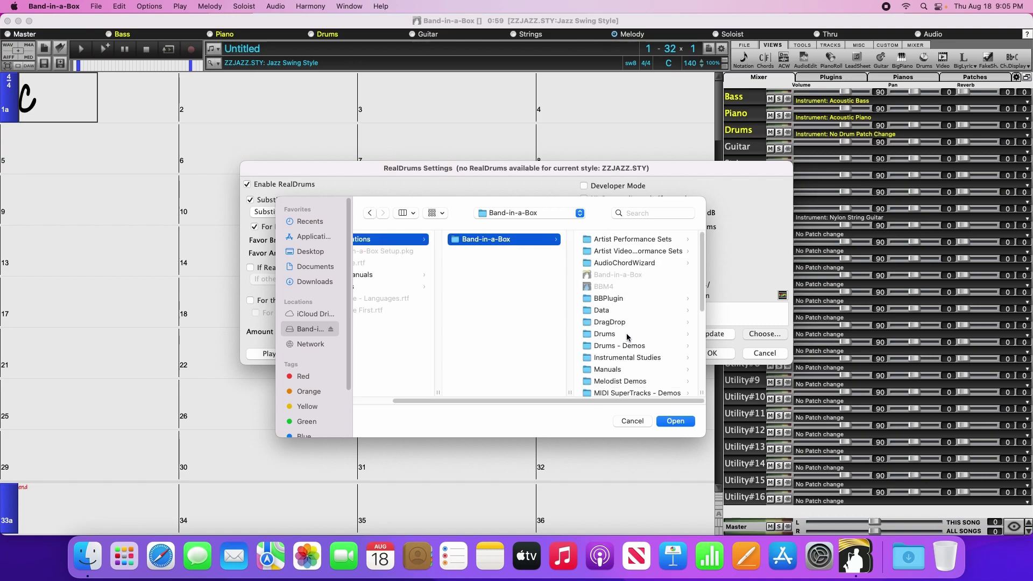
{"action": "left_click", "coordinate": [622, 334]}
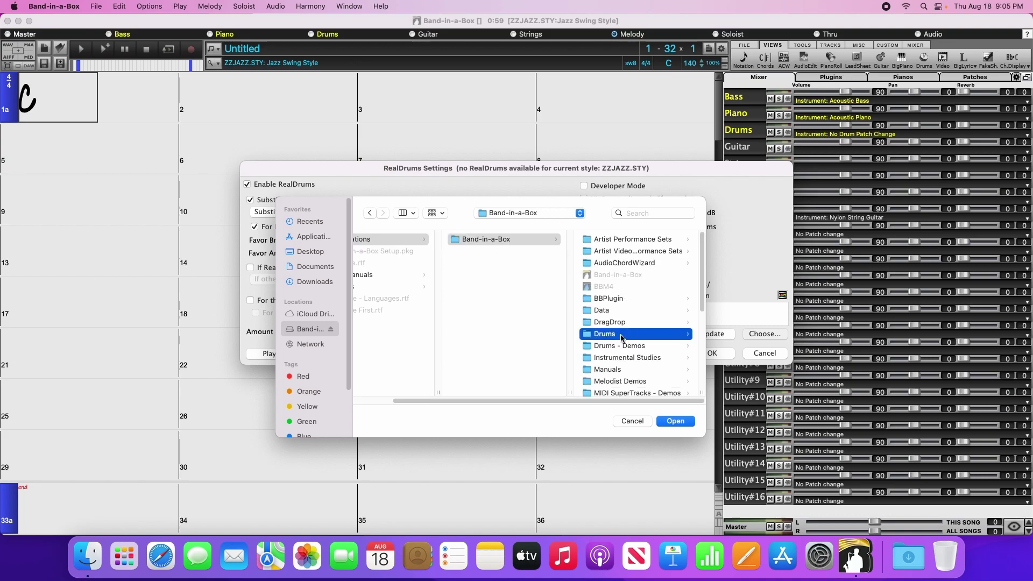
{"action": "left_click", "coordinate": [676, 421]}
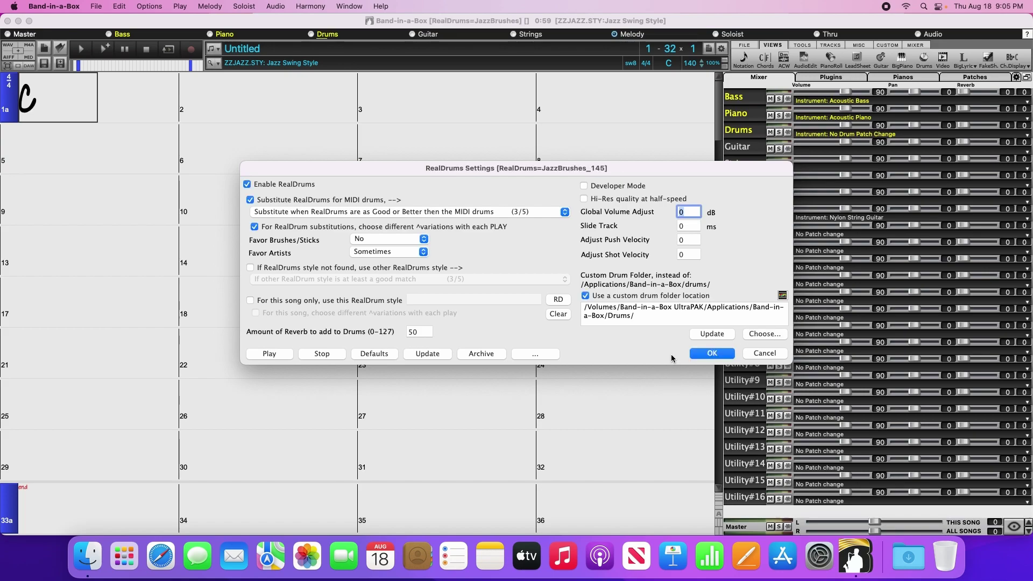
{"action": "left_click", "coordinate": [723, 355]}
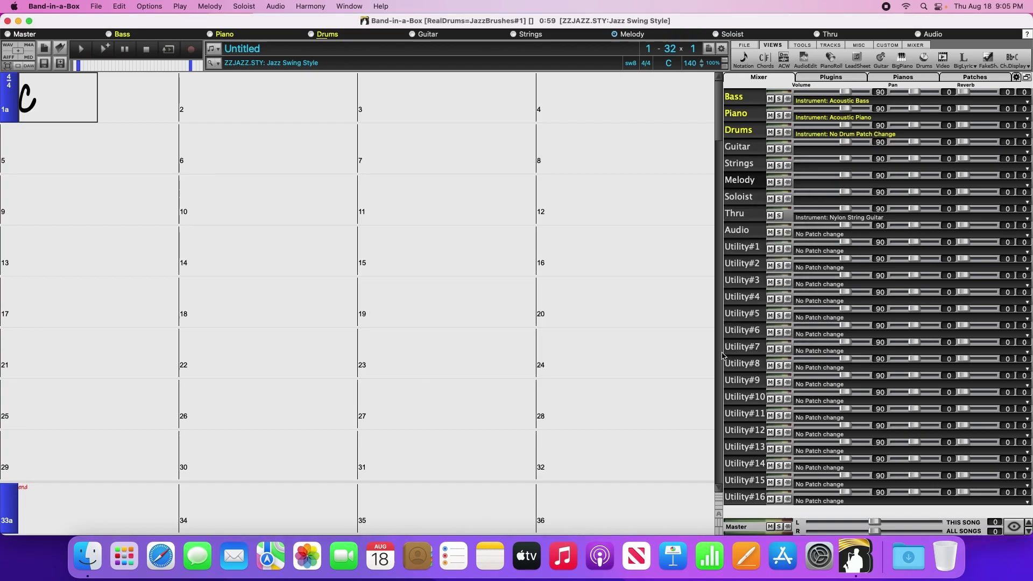
In RealTracks Settings, enable a custom folder at UltraPAK/Applications/Band-in-a-Box/RealTracks and save
{"action": "left_click", "coordinate": [350, 7]}
{"action": "left_click", "coordinate": [402, 225]}
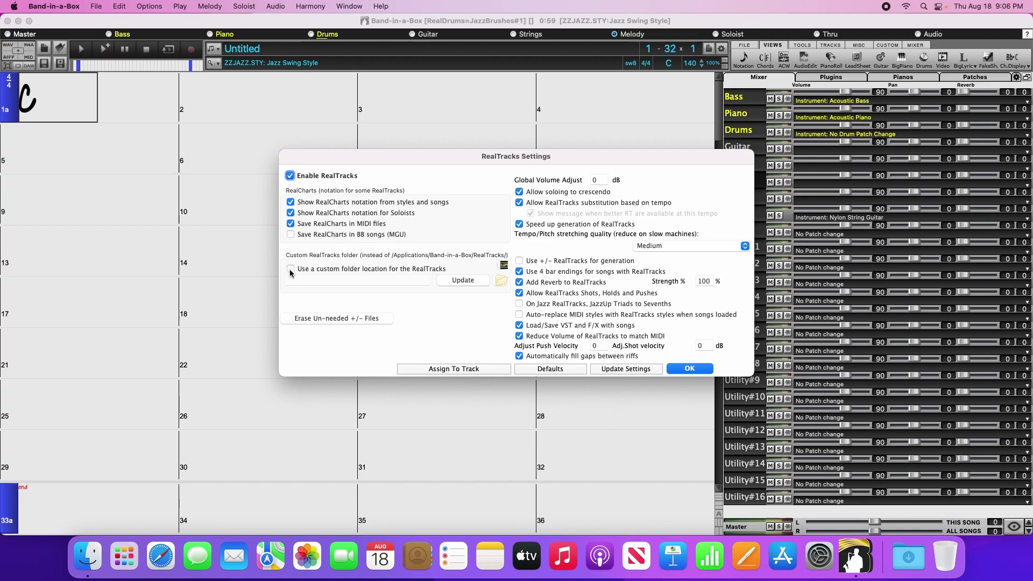
{"action": "left_click", "coordinate": [290, 271]}
{"action": "left_click", "coordinate": [503, 281]}
{"action": "left_click", "coordinate": [341, 320]}
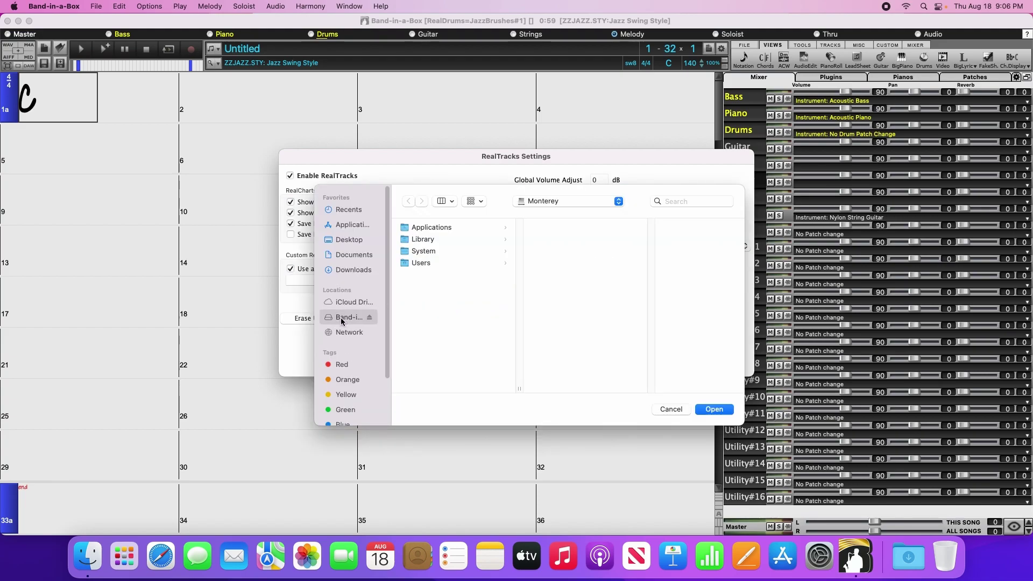
{"action": "left_click", "coordinate": [466, 230]}
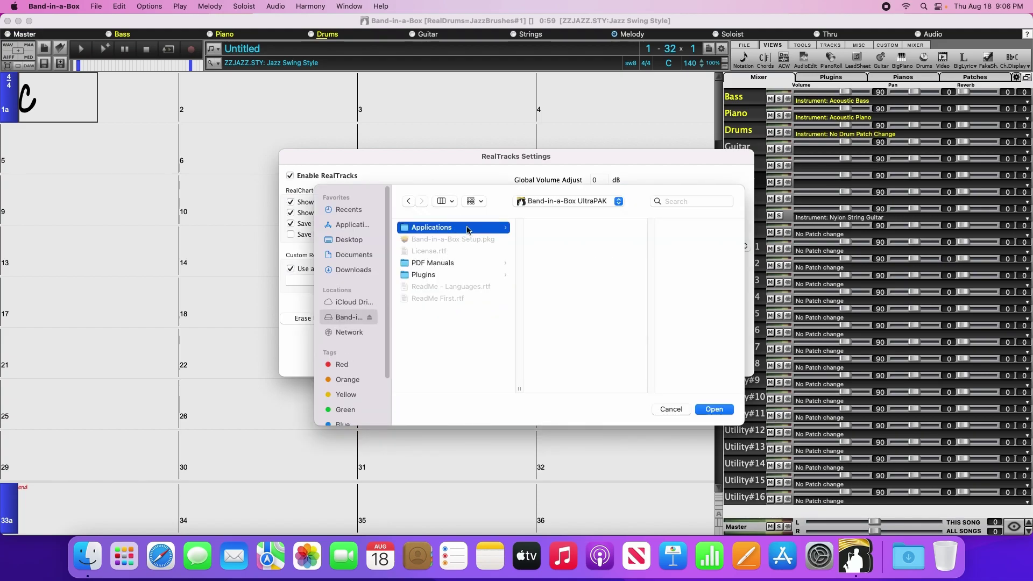
{"action": "left_click", "coordinate": [612, 228]}
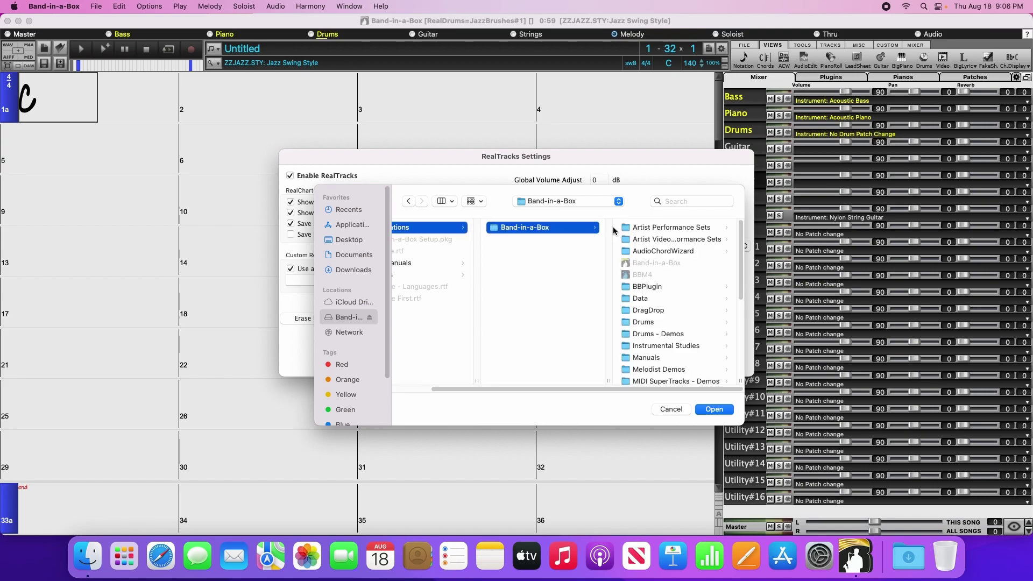
{"action": "scroll", "coordinate": [702, 333], "scroll_direction": "down", "scroll_amount": 3}
{"action": "left_click", "coordinate": [682, 324]}
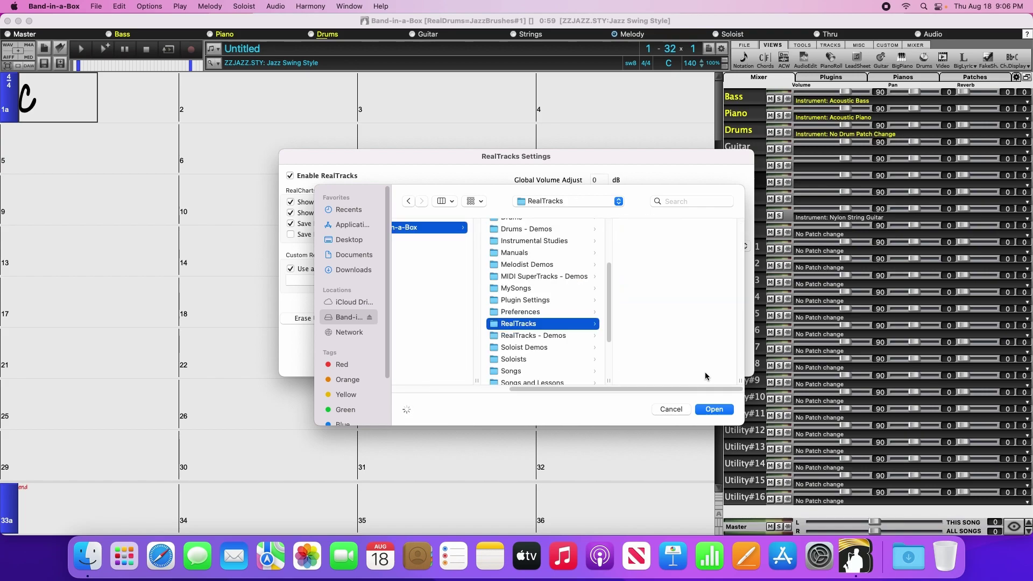
{"action": "left_click", "coordinate": [714, 409]}
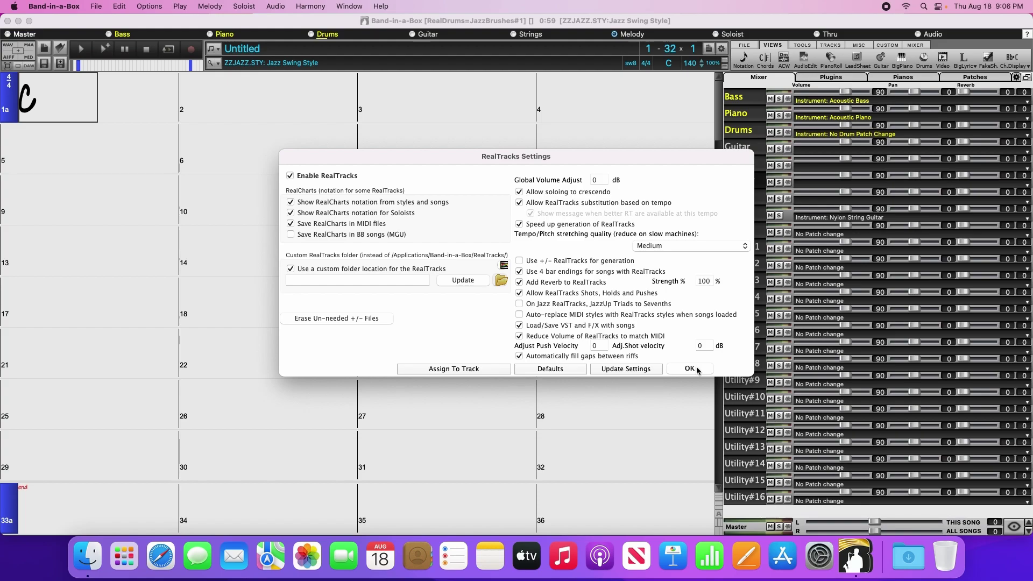
{"action": "left_click", "coordinate": [690, 369]}
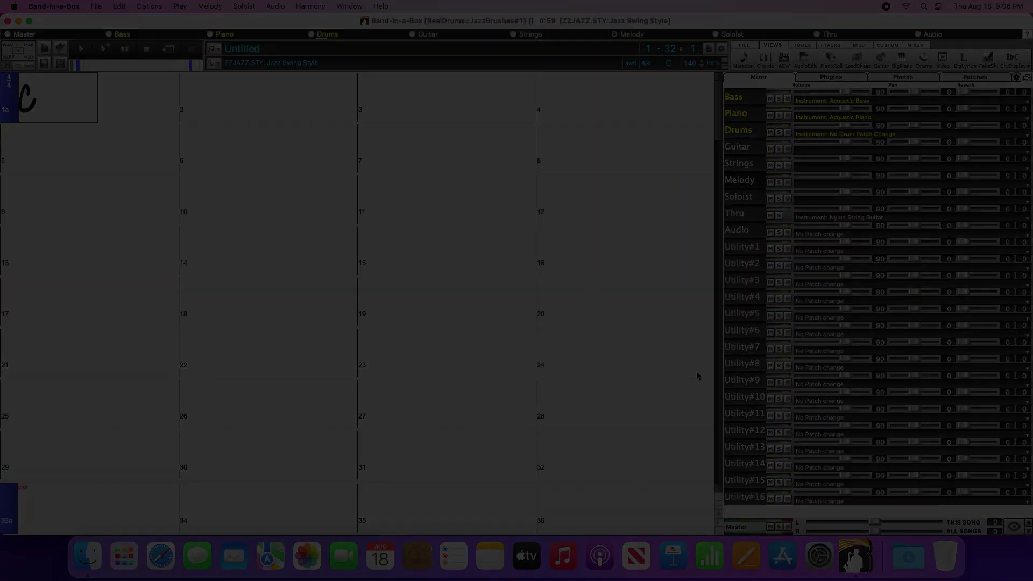